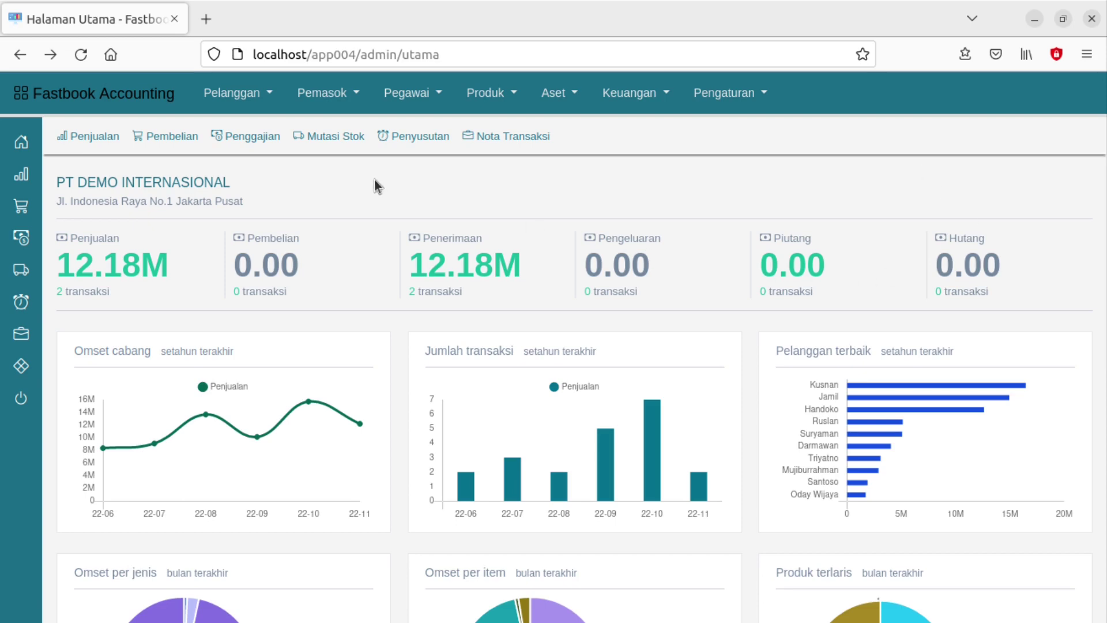
- Open the customer module's Barcode - Nota Penjualan list and start a new sales note
click(229, 98)
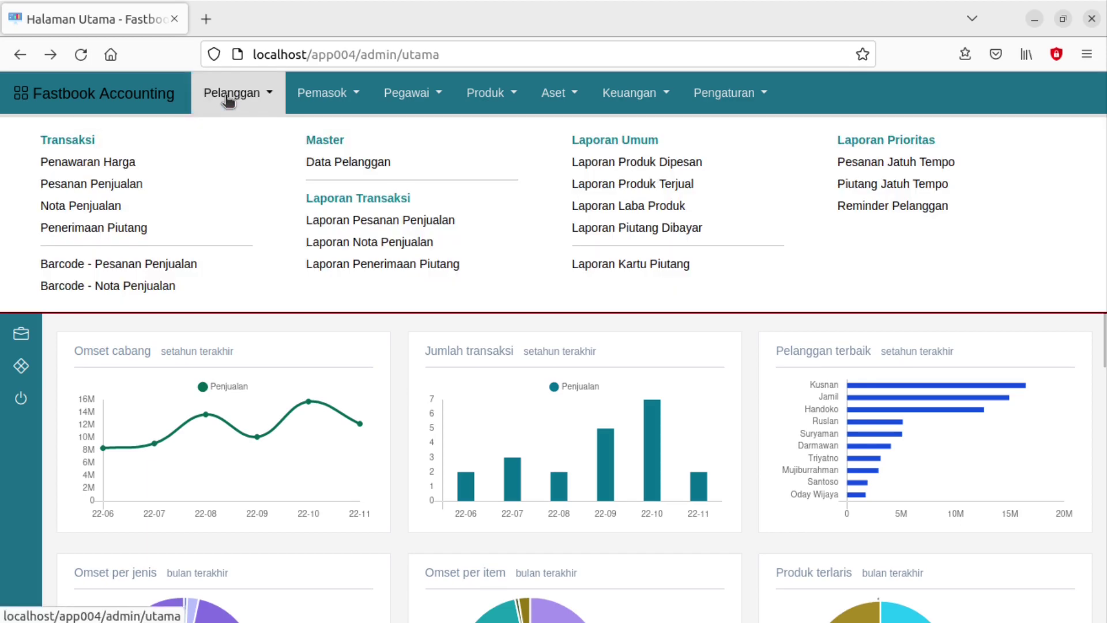
click(144, 288)
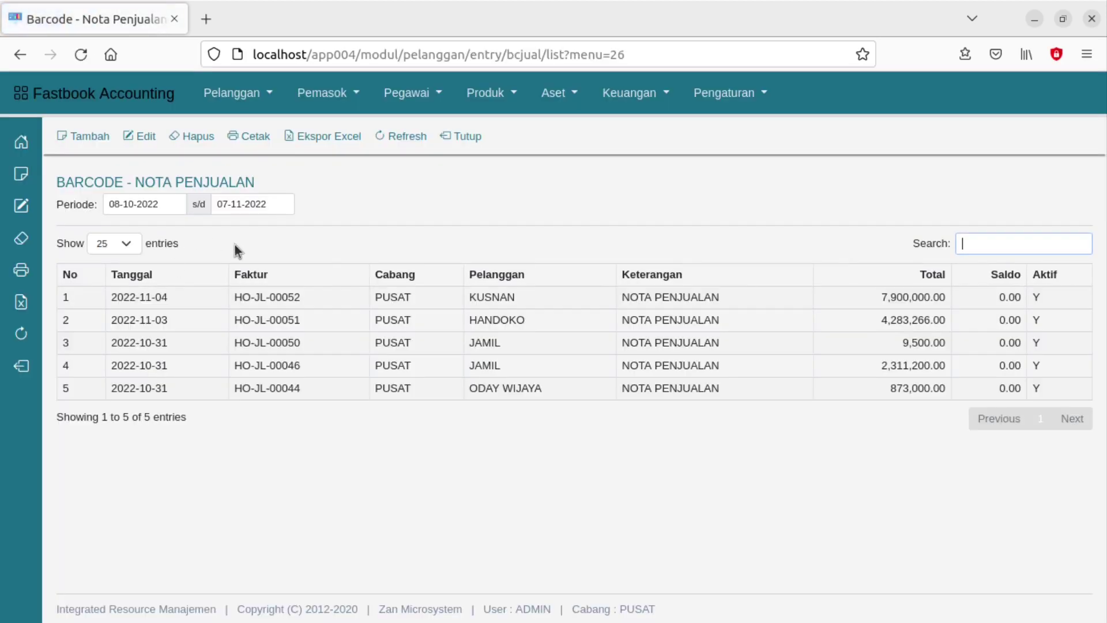
click(88, 142)
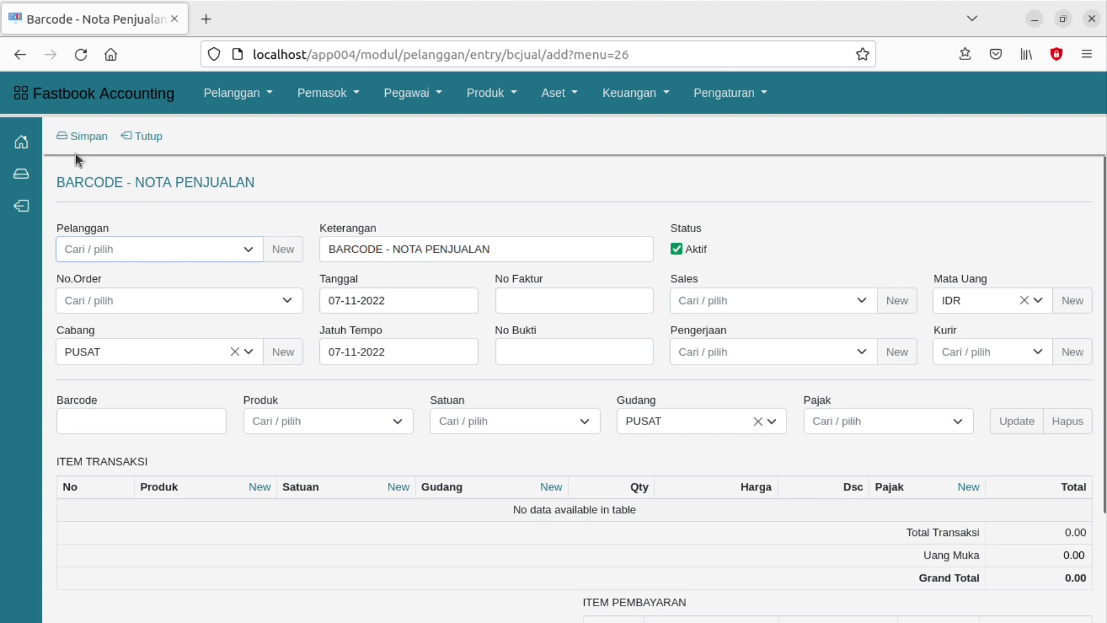
- Choose an existing customer in the sales note's Pelanggan field
click(175, 254)
click(205, 216)
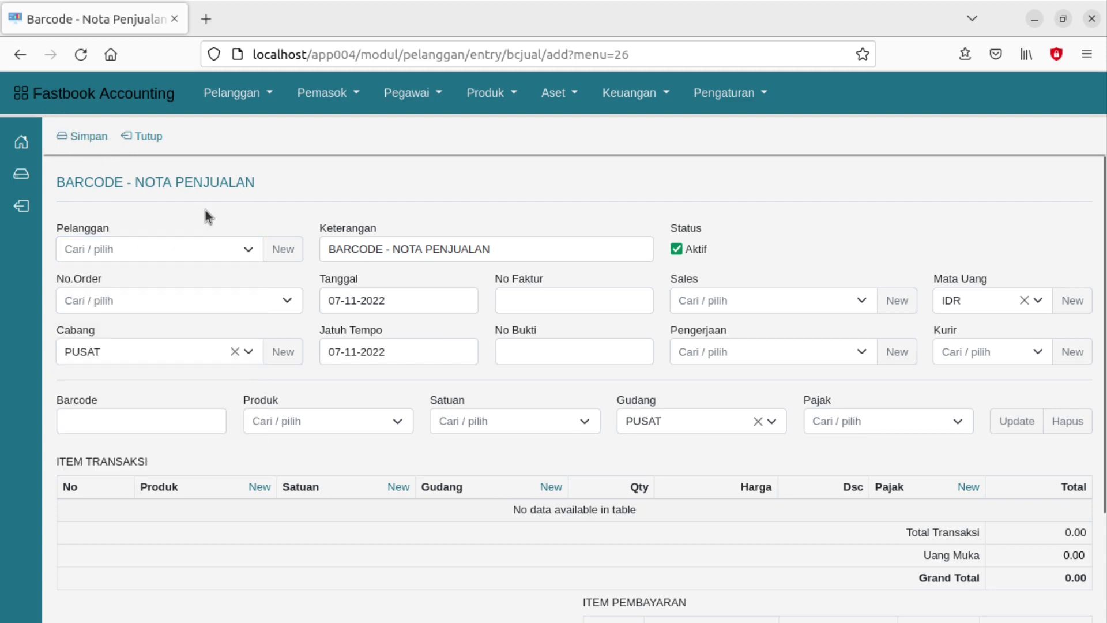
click(211, 254)
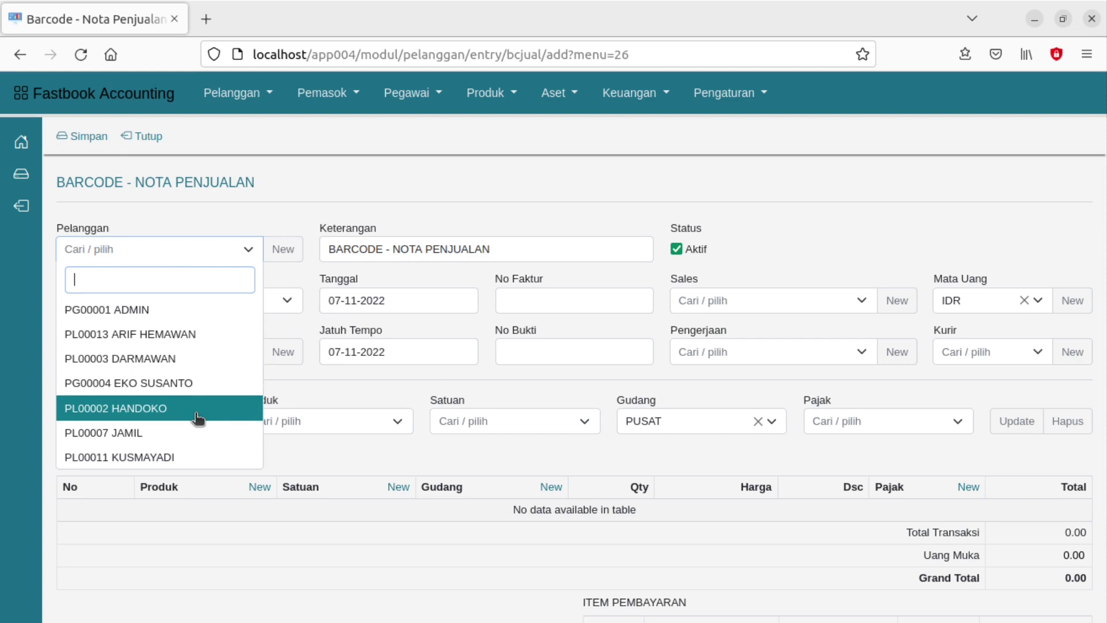
click(309, 198)
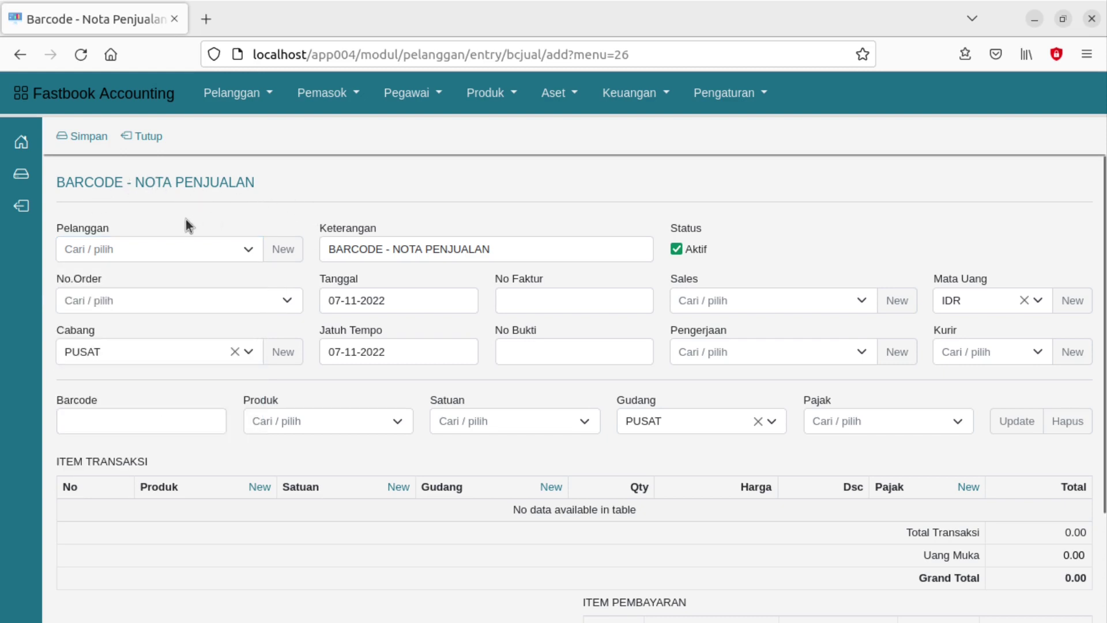
click(199, 257)
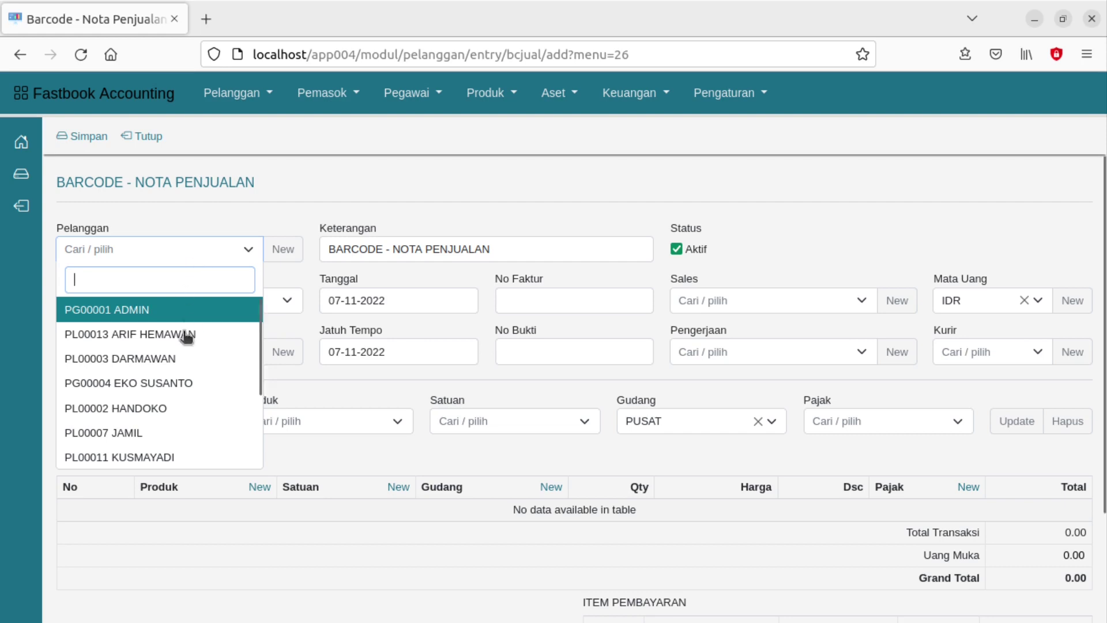
click(165, 408)
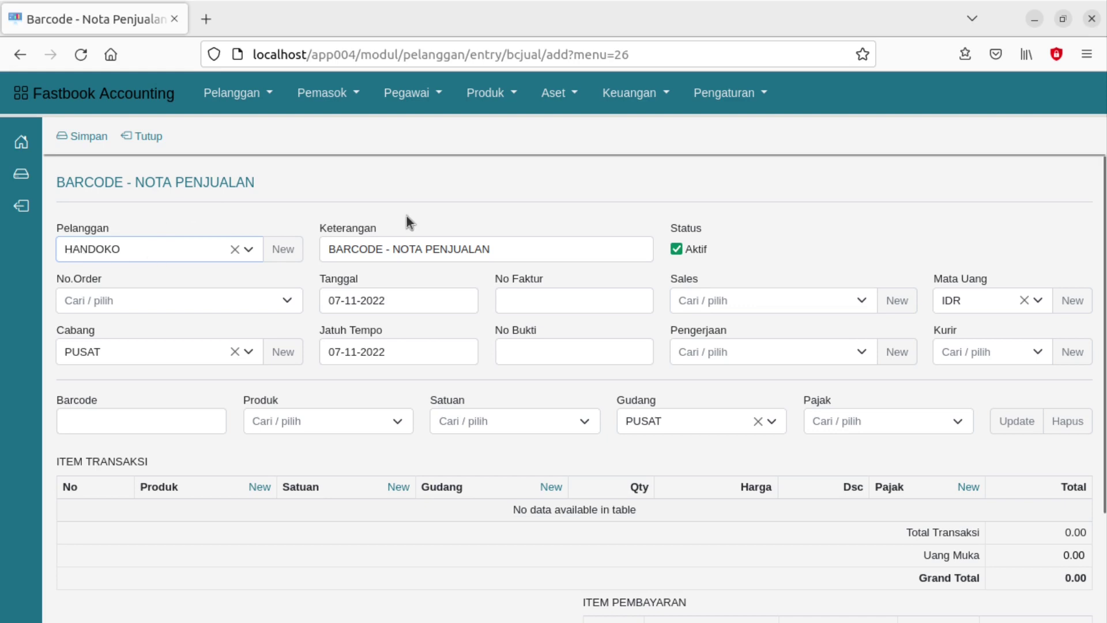
- Open the Pengaturan Umum settings and go to the default Pelanggan setting
click(727, 107)
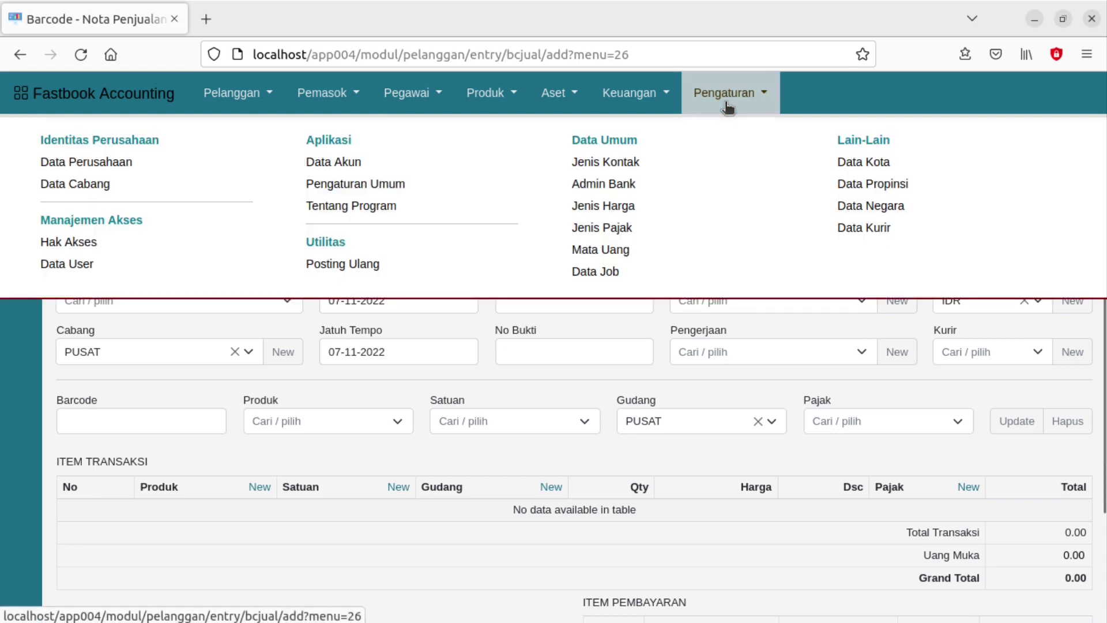
click(380, 189)
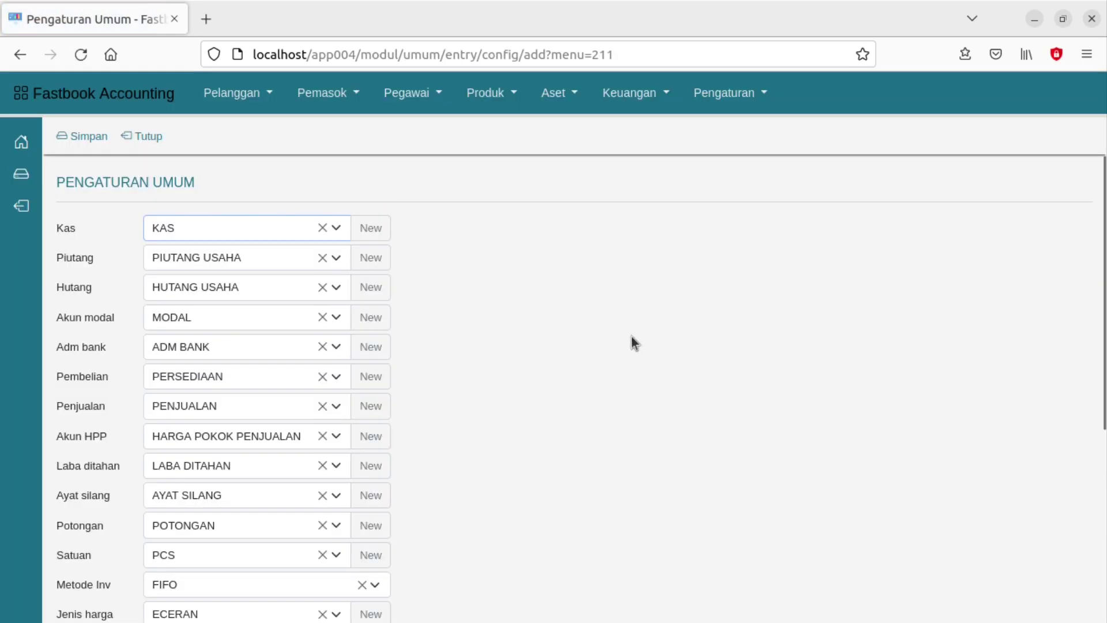
scroll(634, 346, down, 3)
scroll(638, 347, down, 5)
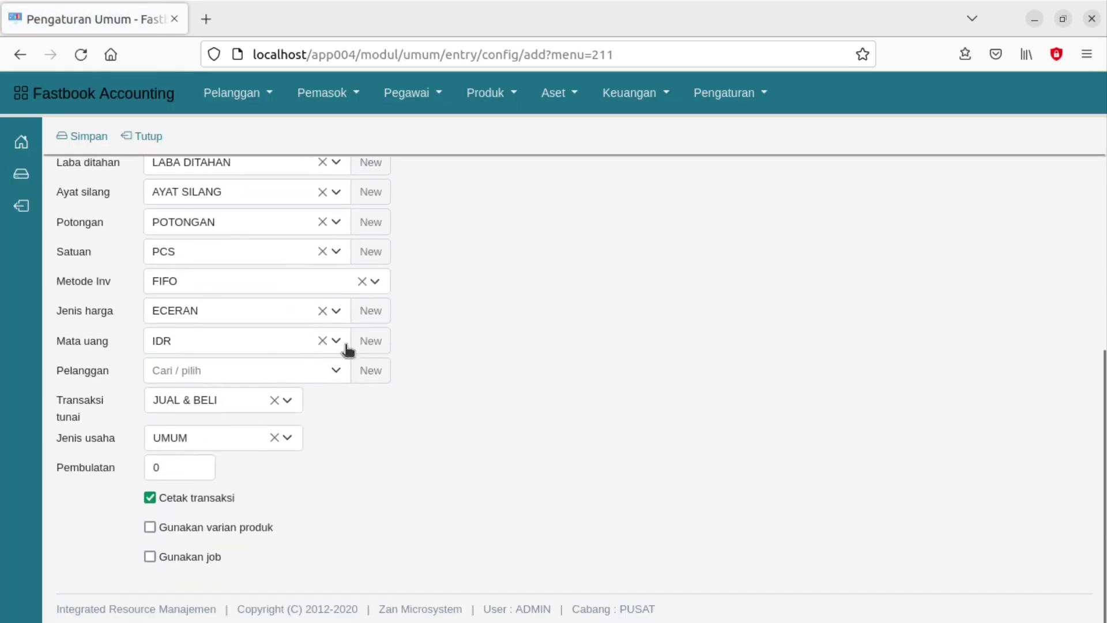
- Search the default Pelanggan list for "custo", then clear the search and close the list
click(75, 373)
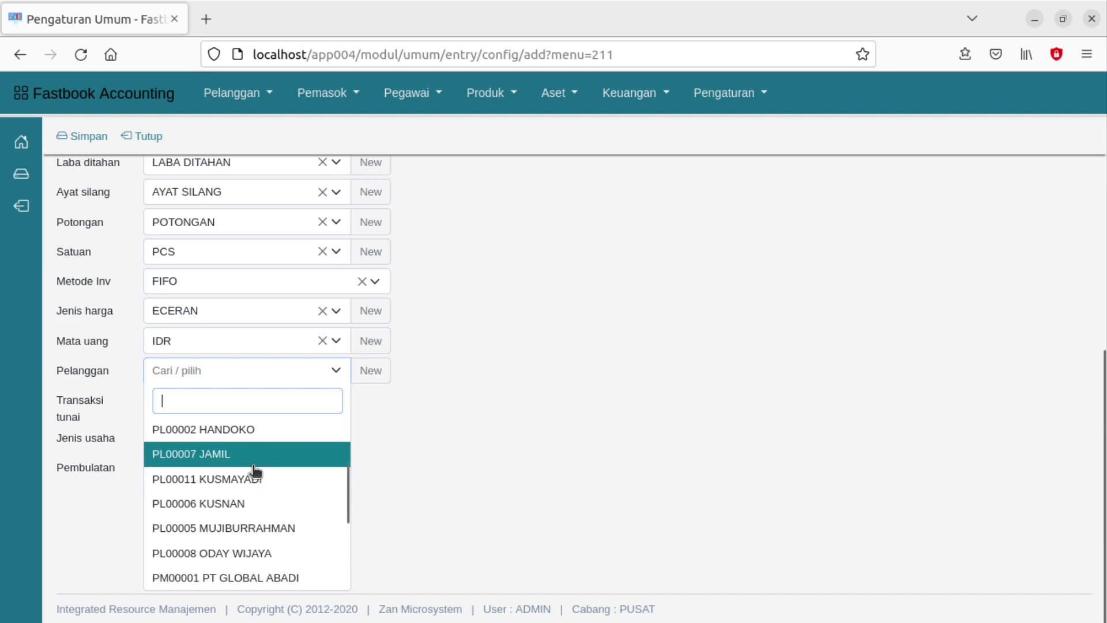
text(custo)
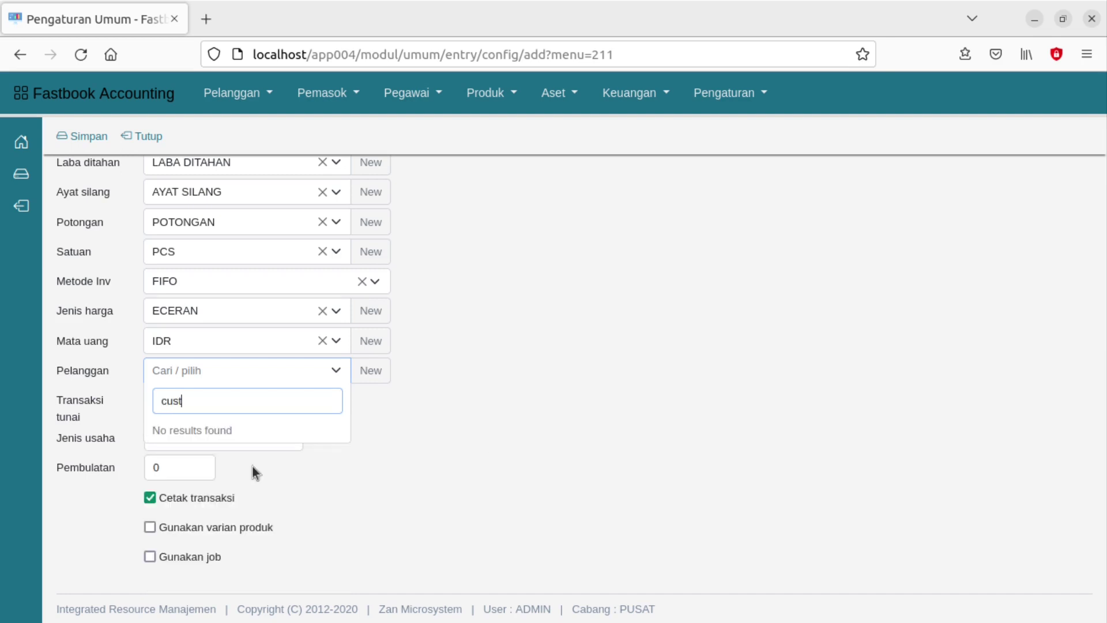
key(BackSpace)
key(BackSpace)
key(BackSpace)
key(BackSpace)
key(BackSpace)
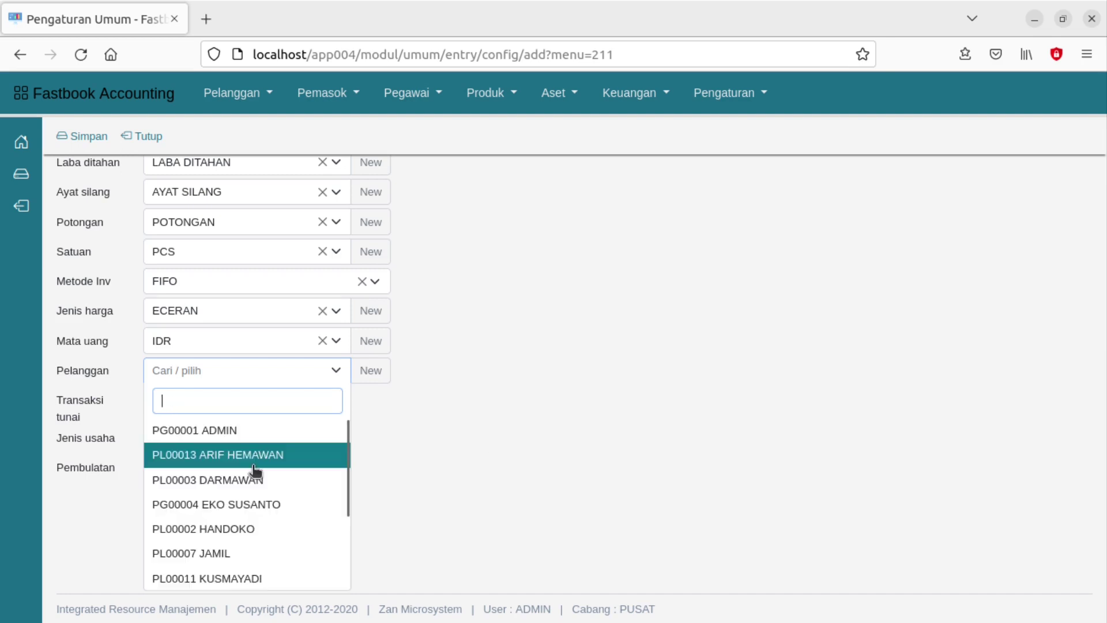
click(541, 445)
- Create and save a new default customer named CUSTOMER with the address JAKARTA from the Pelanggan setting
click(364, 377)
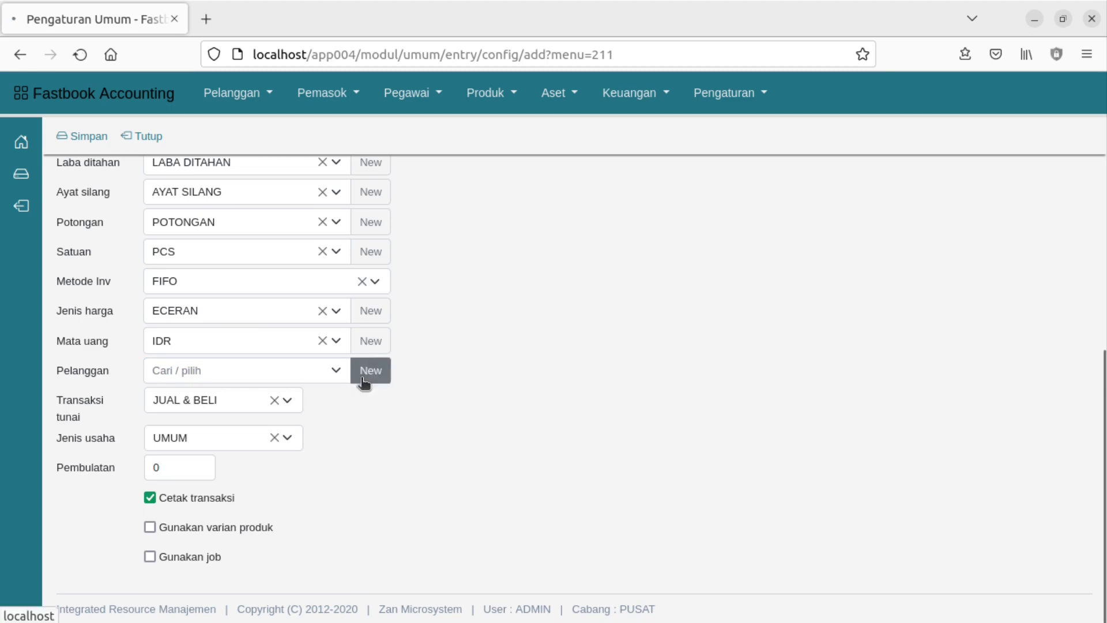
text(CUS)
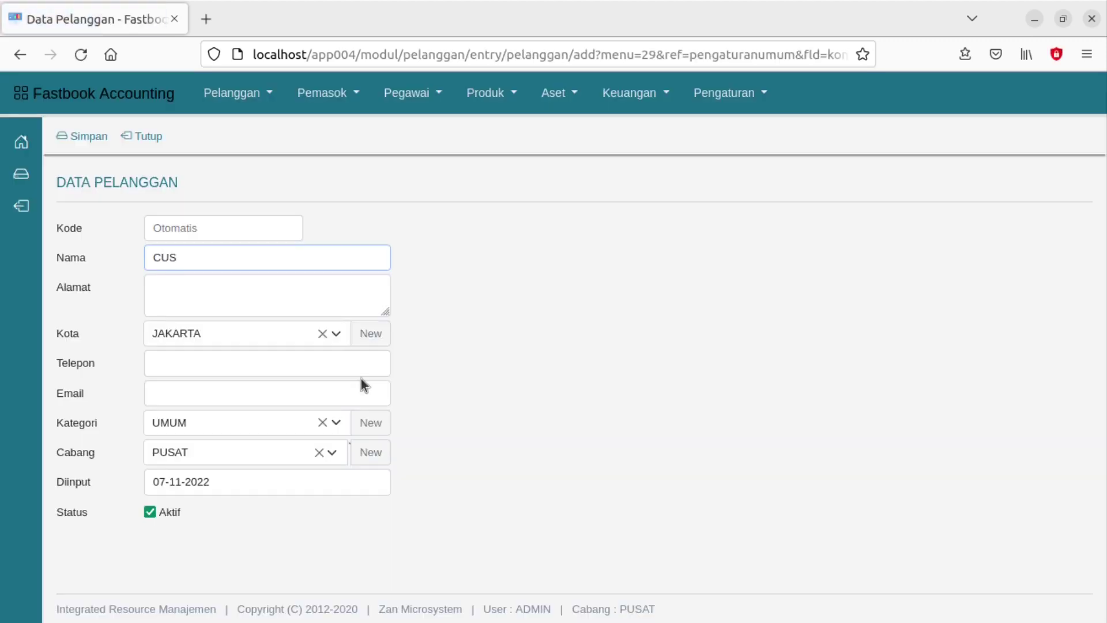
text(TOMER)
key(Tab)
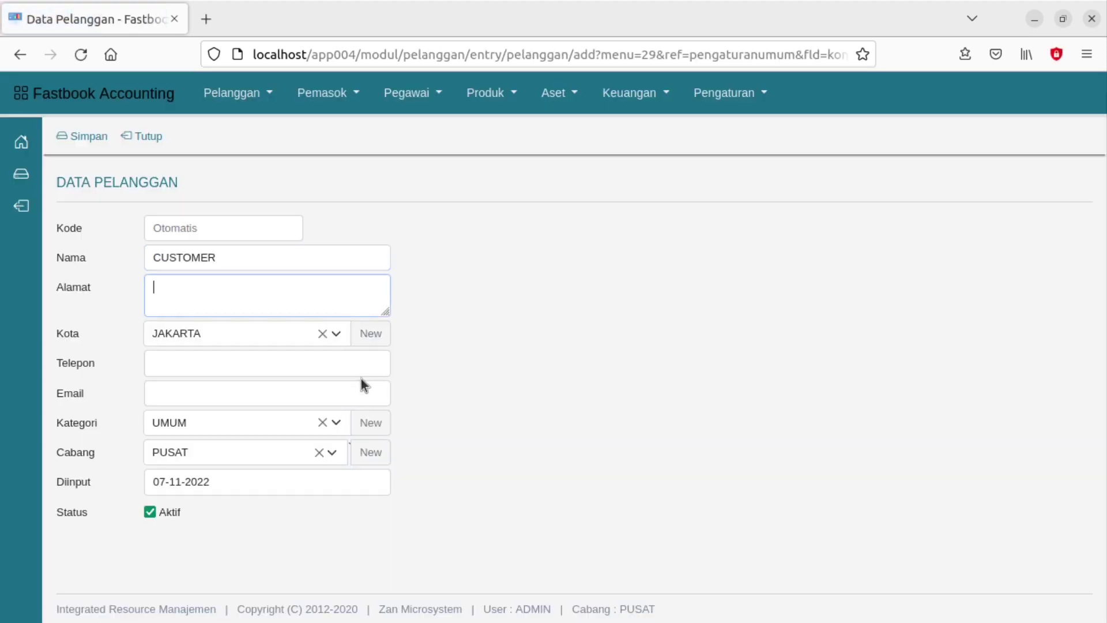
text(JAKARTA)
click(98, 140)
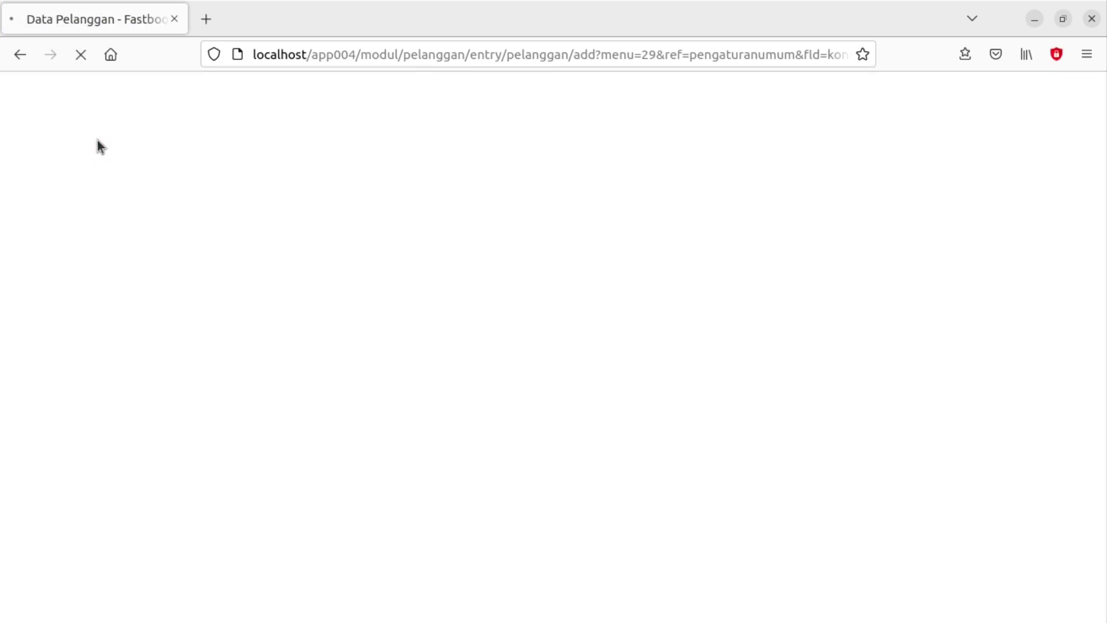
- Save the general settings with CUSTOMER as default Pelanggan, and start a fresh Barcode - Nota Penjualan entry
scroll(219, 467, down, 3)
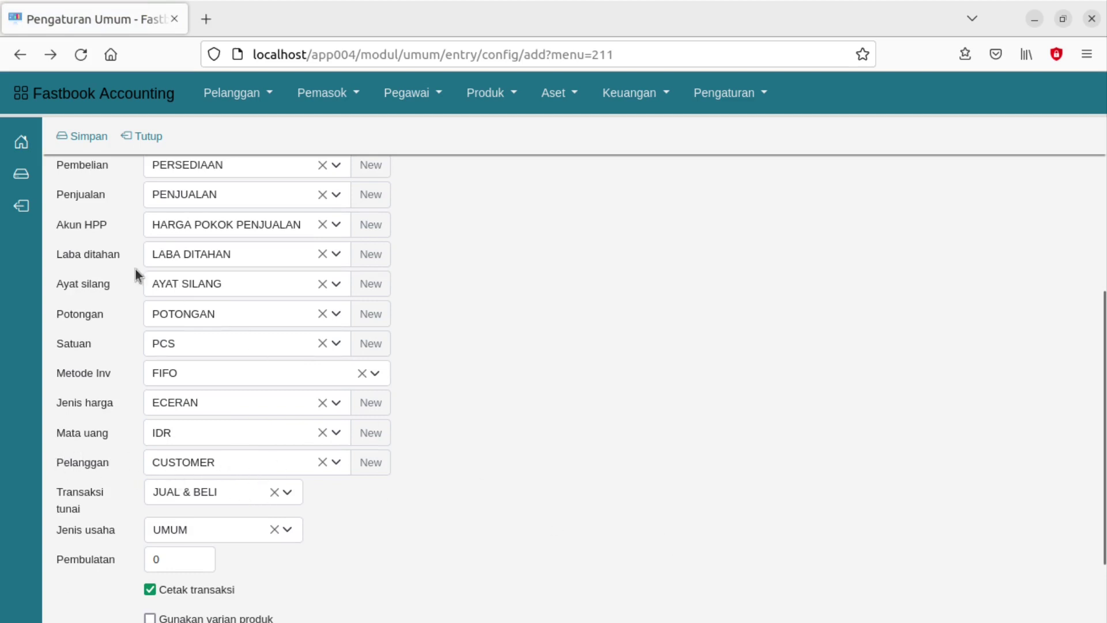
click(92, 138)
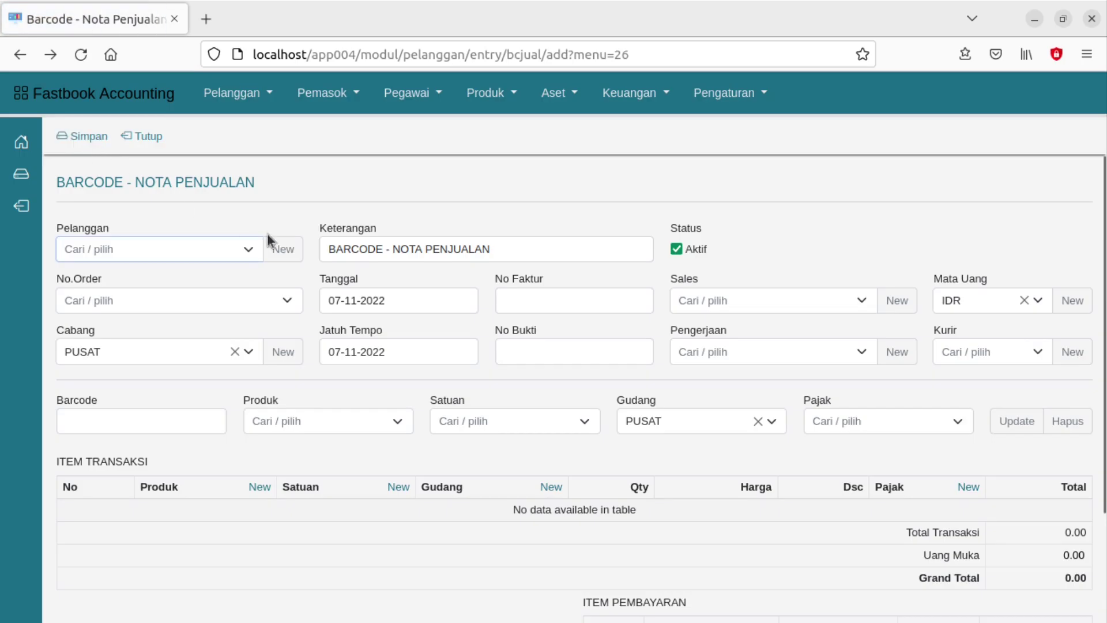
click(151, 140)
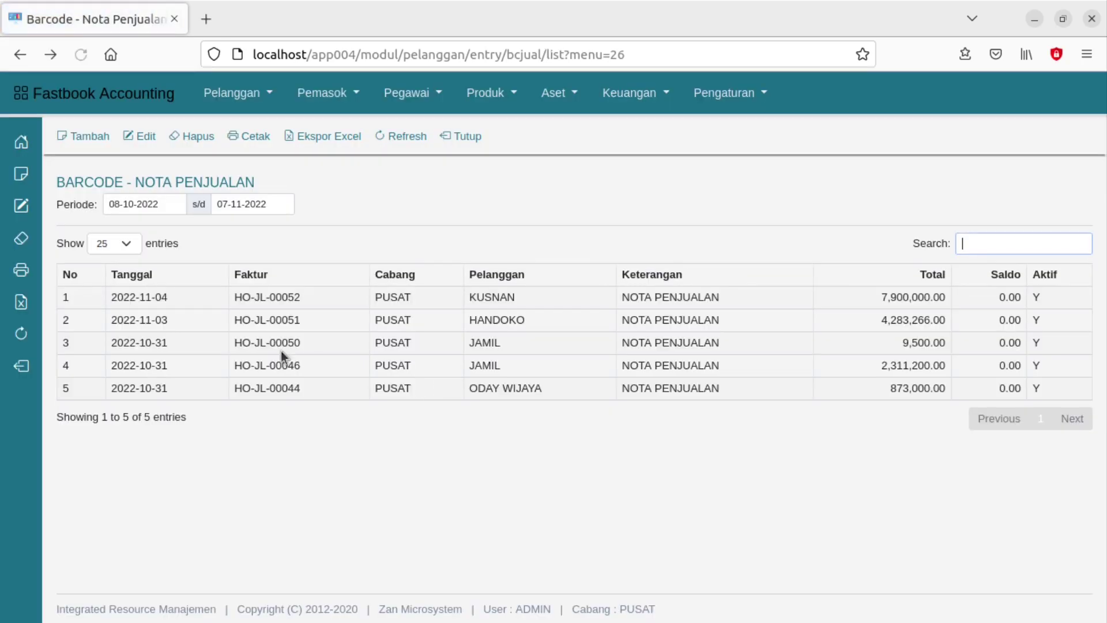
click(91, 139)
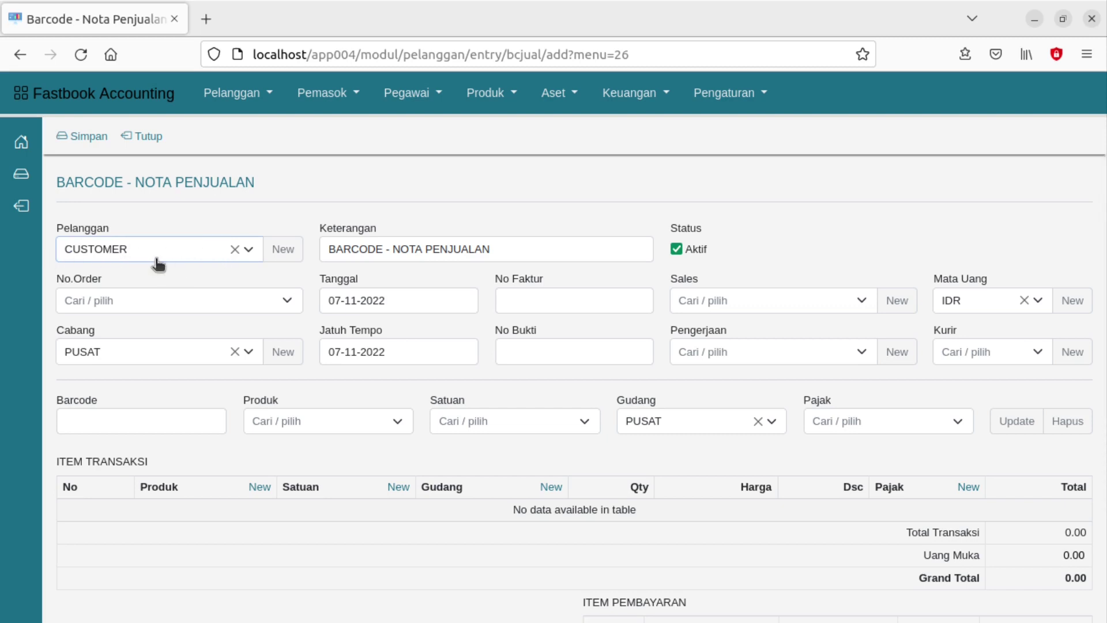
- Check the choices offered in the sales note's Pelanggan and No.Order fields
click(178, 254)
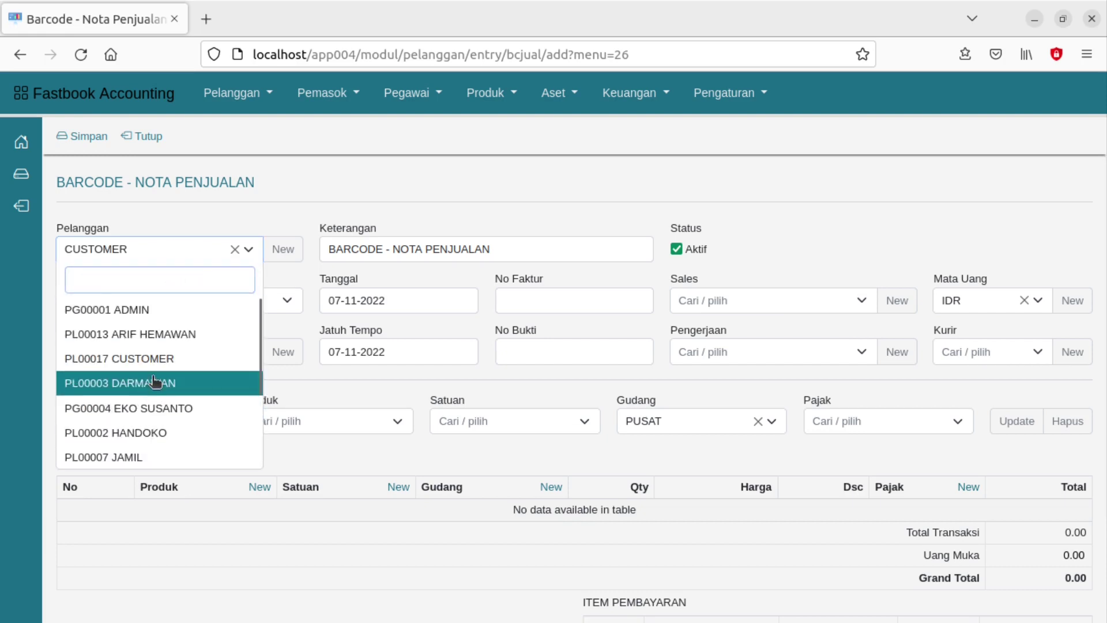
click(169, 248)
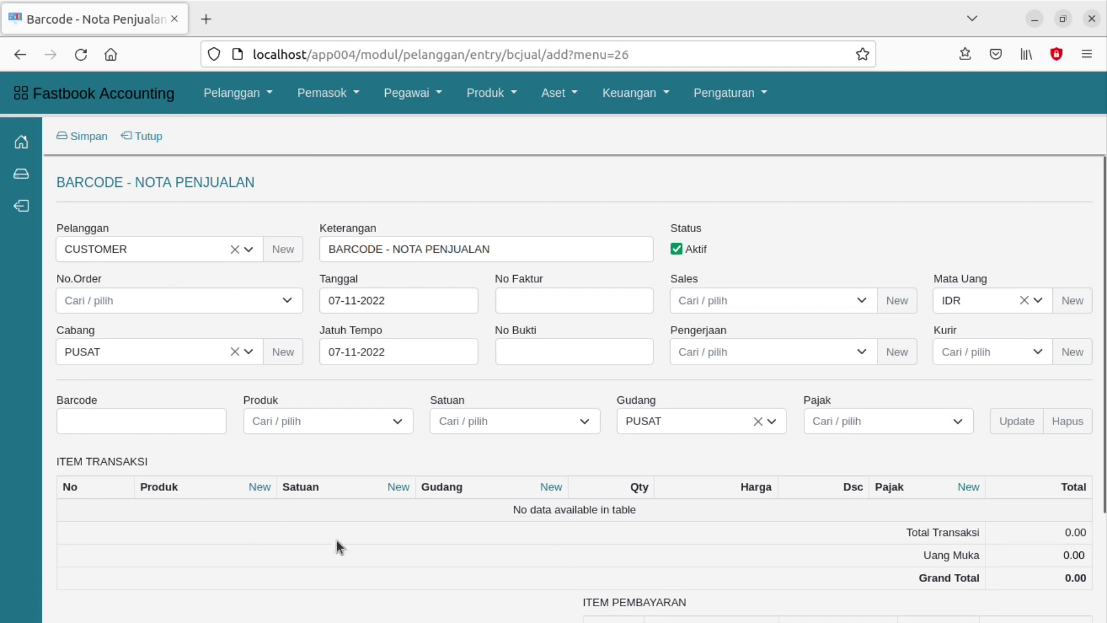
click(200, 306)
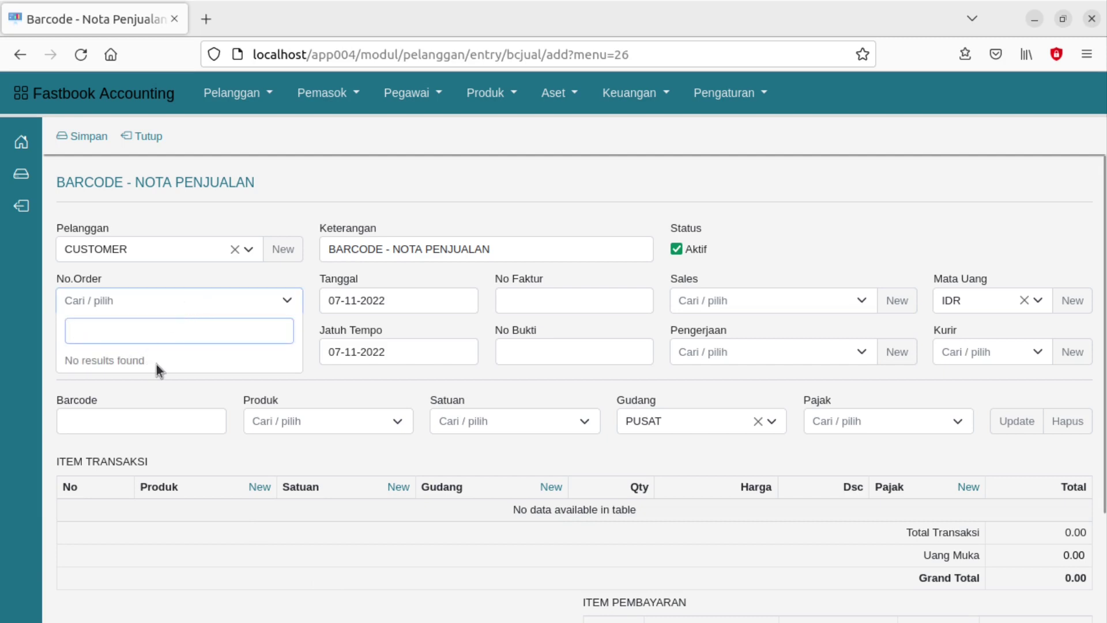
click(684, 180)
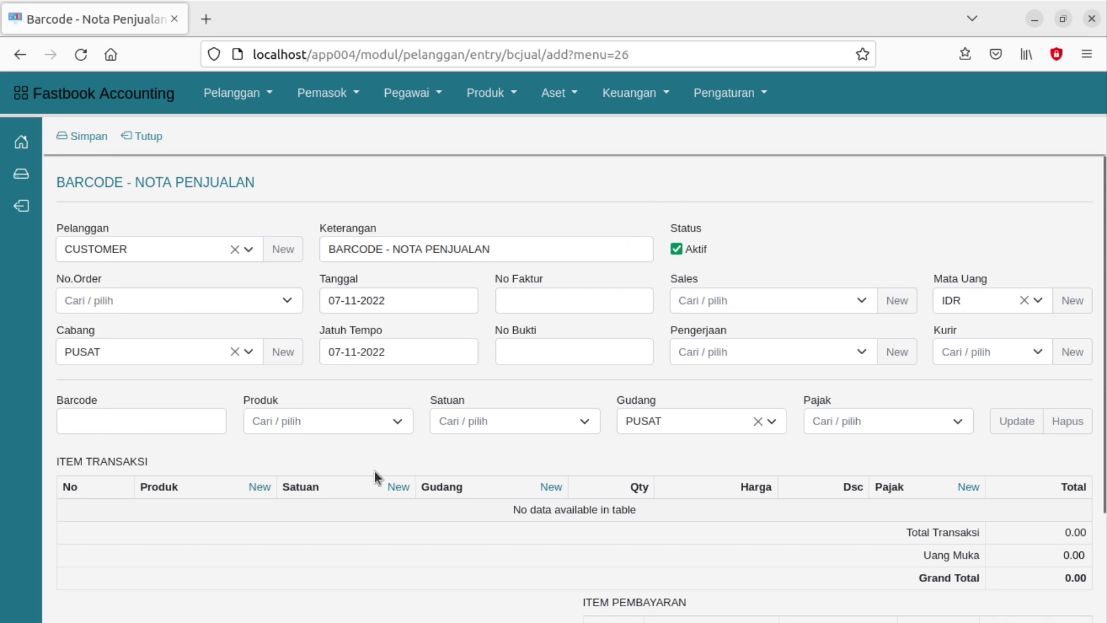
- Open the Data Produk list in a separate tab and look up the codes of AQUA AQR-D191 and AKAKO GANTUNG
click(181, 418)
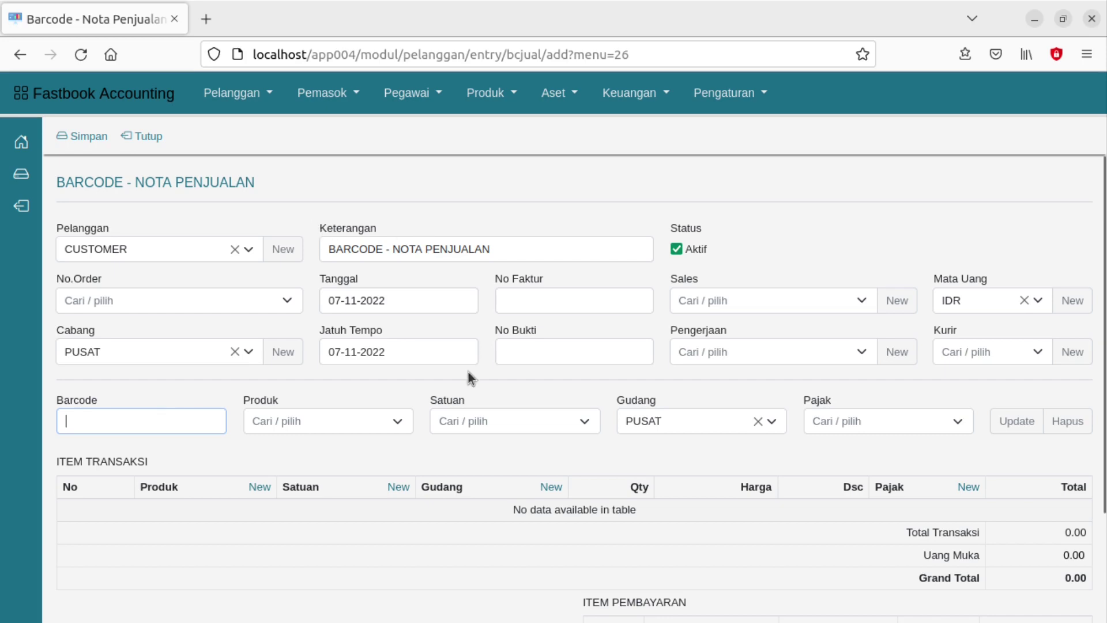
click(486, 92)
middle_click(338, 158)
click(336, 29)
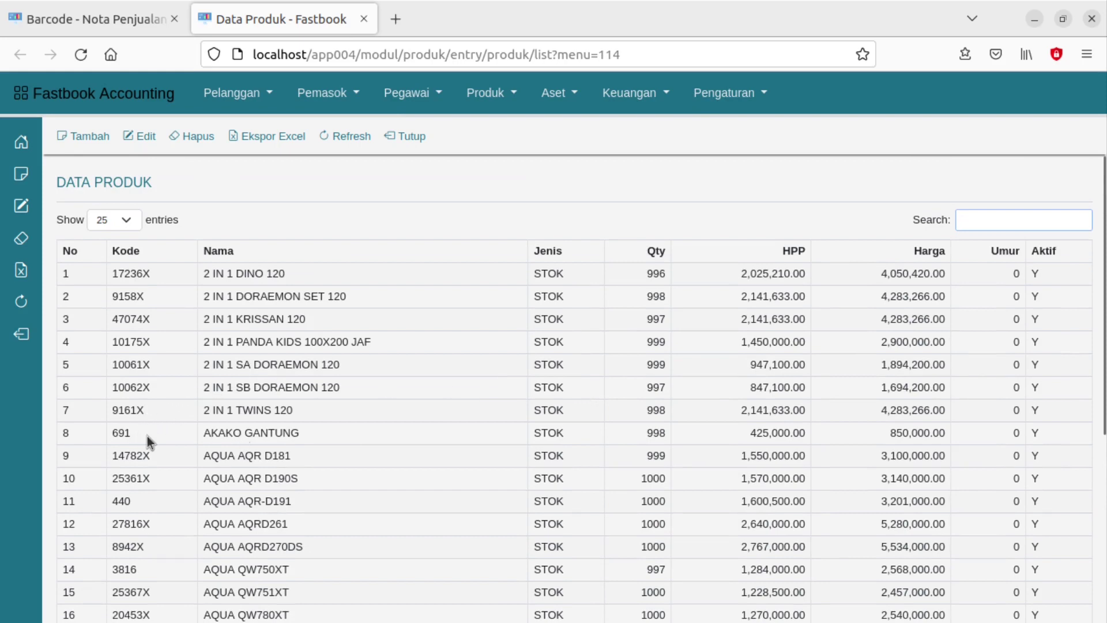
click(143, 433)
scroll(312, 461, down, 1)
click(143, 426)
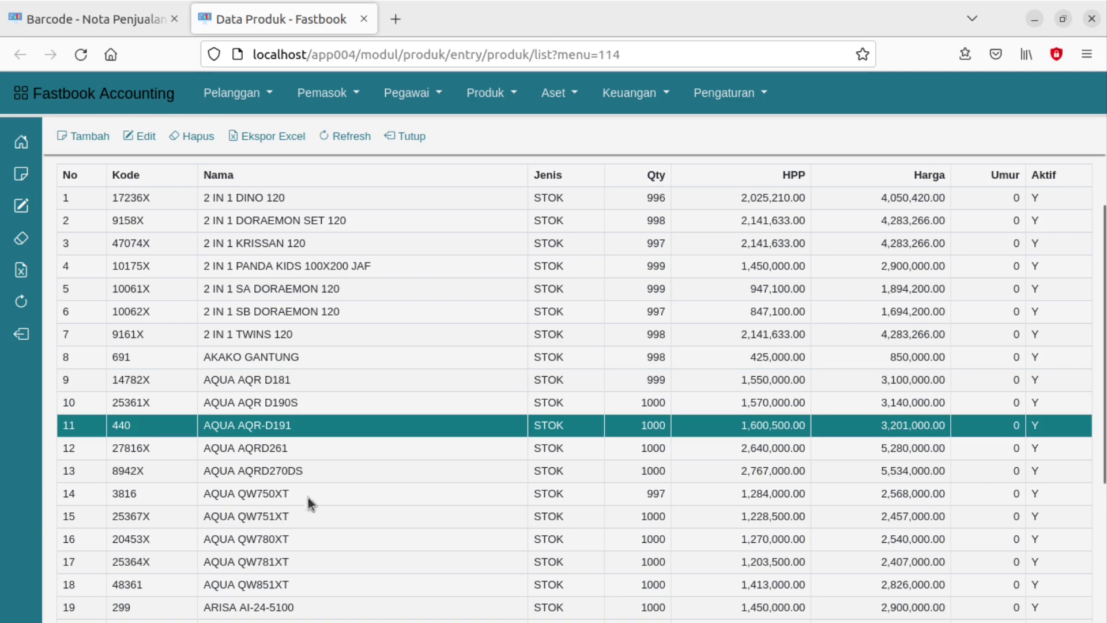
click(169, 359)
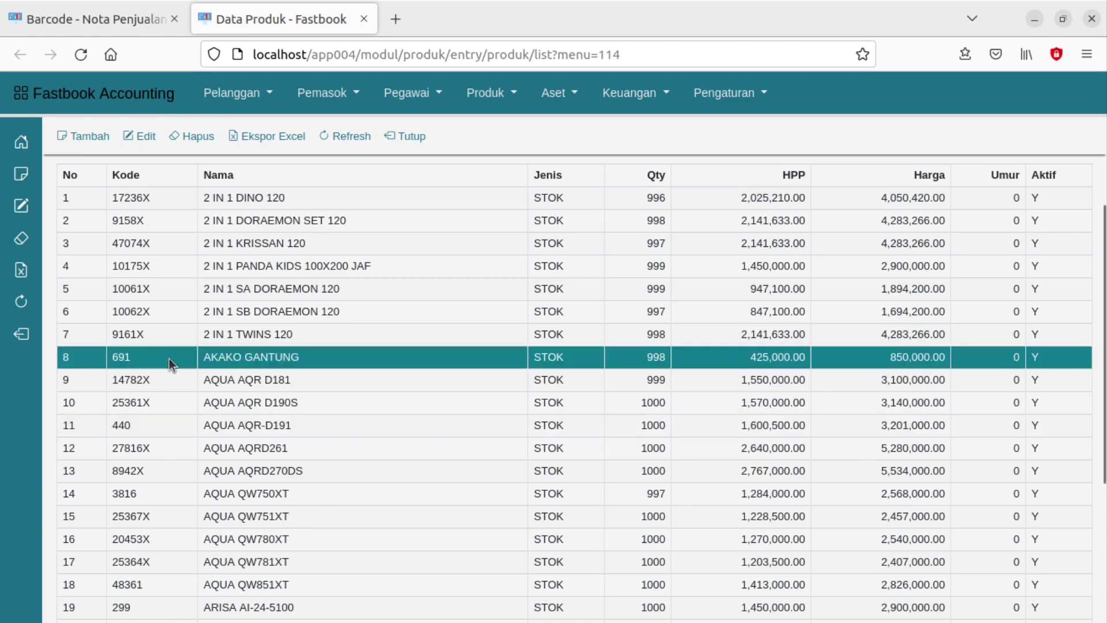
- Return to the sales note and add the products with barcodes 691 and 440 as transaction items
click(108, 18)
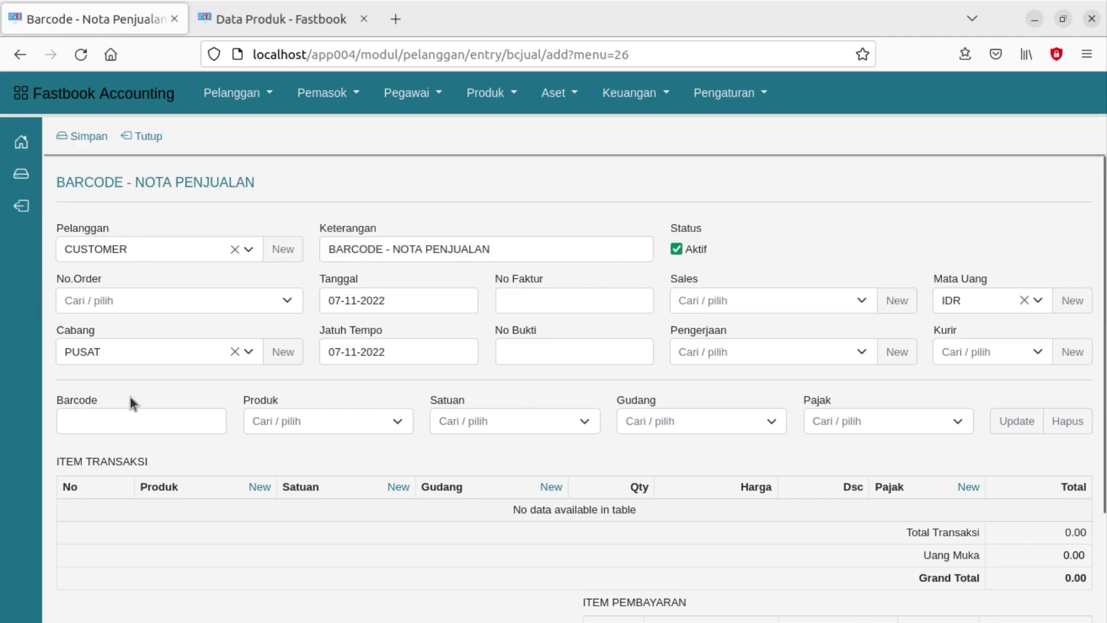
click(148, 423)
text(691)
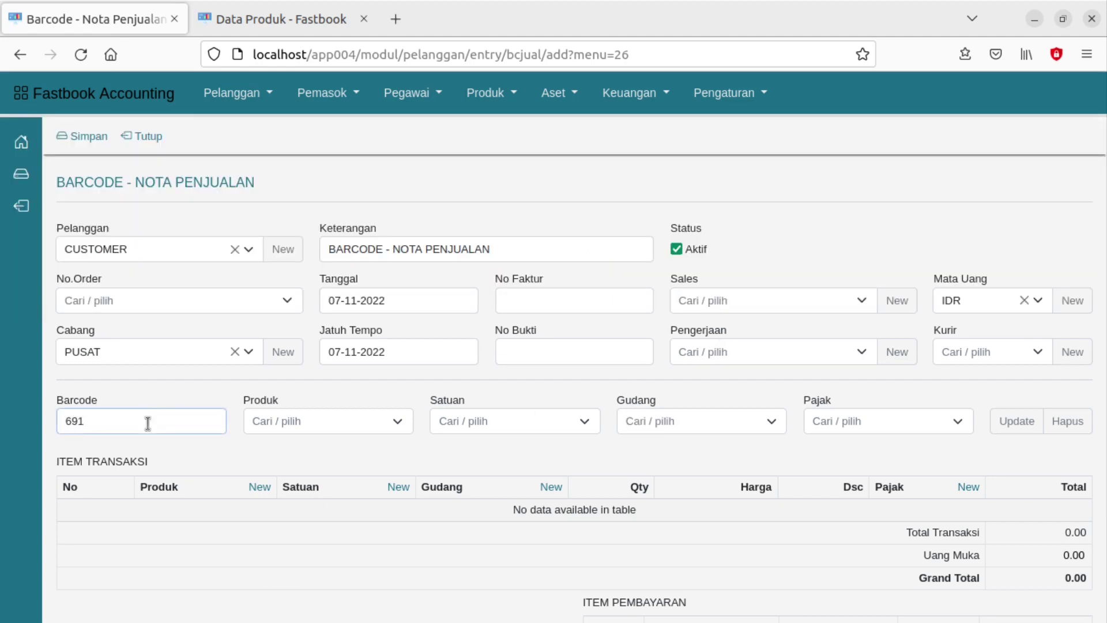
key(Return)
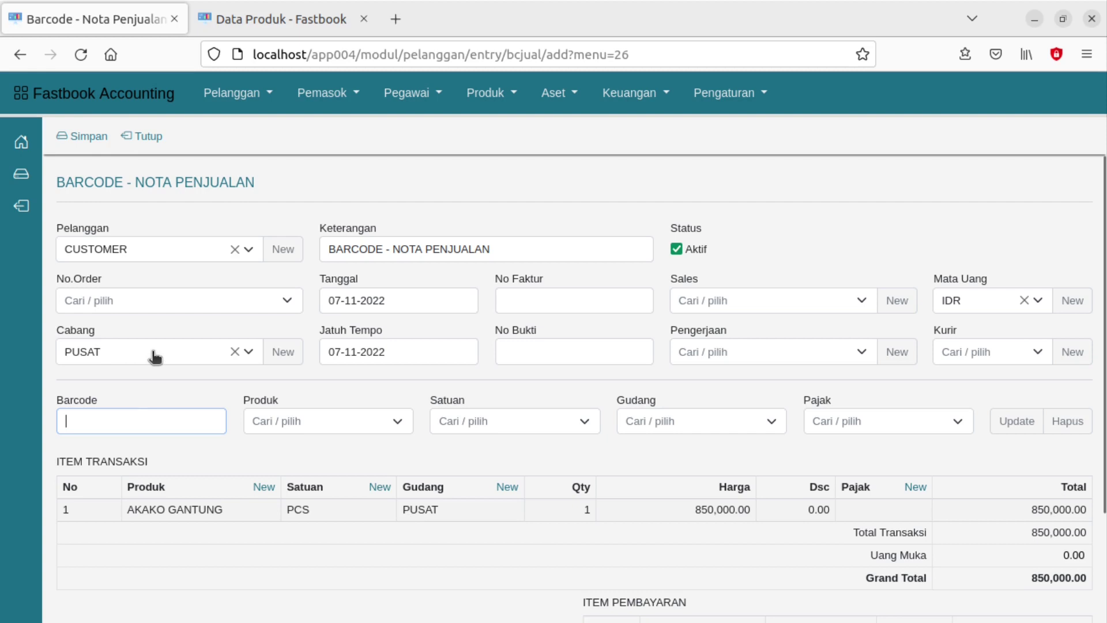
text(440)
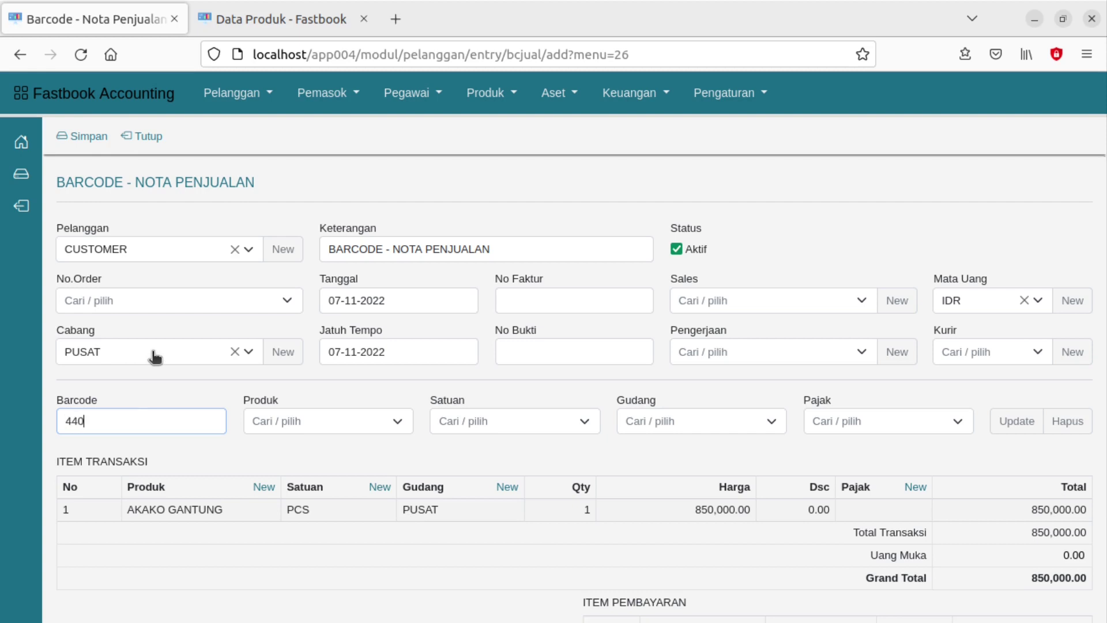
key(Return)
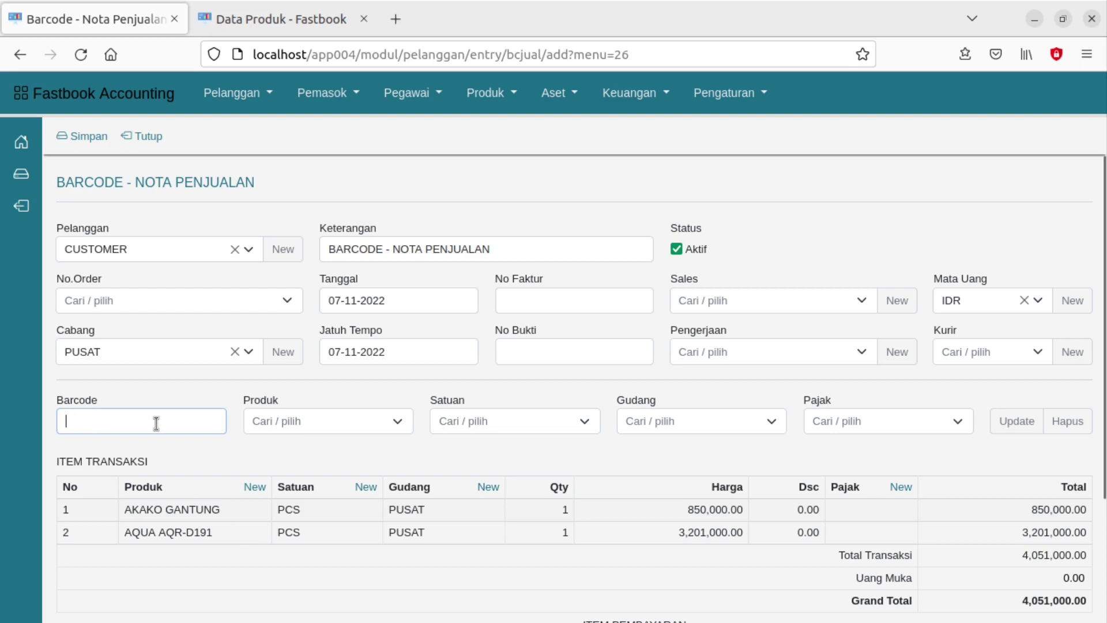
- Find the product 2 IN 1 TWINS 120 by searching for "twin" and add it as a transaction item
click(345, 429)
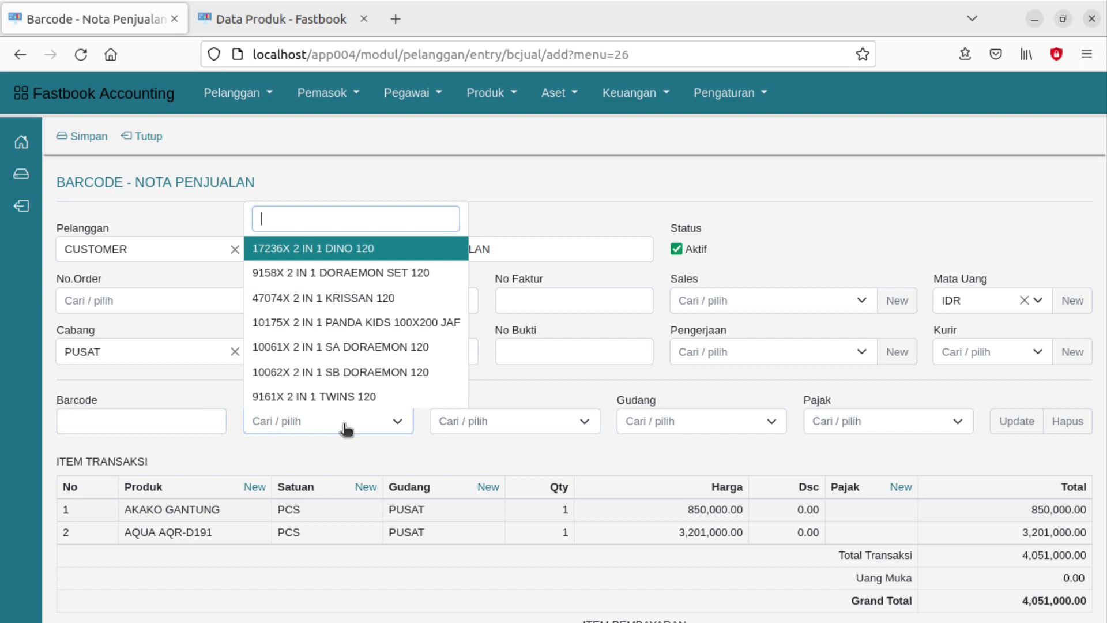
text(twin)
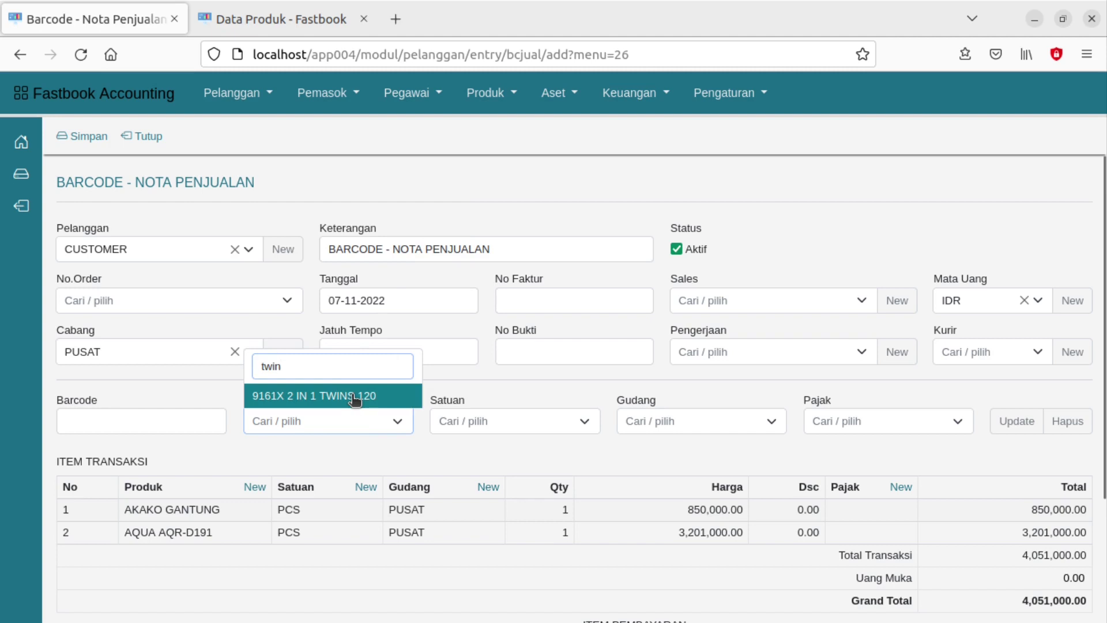
click(353, 397)
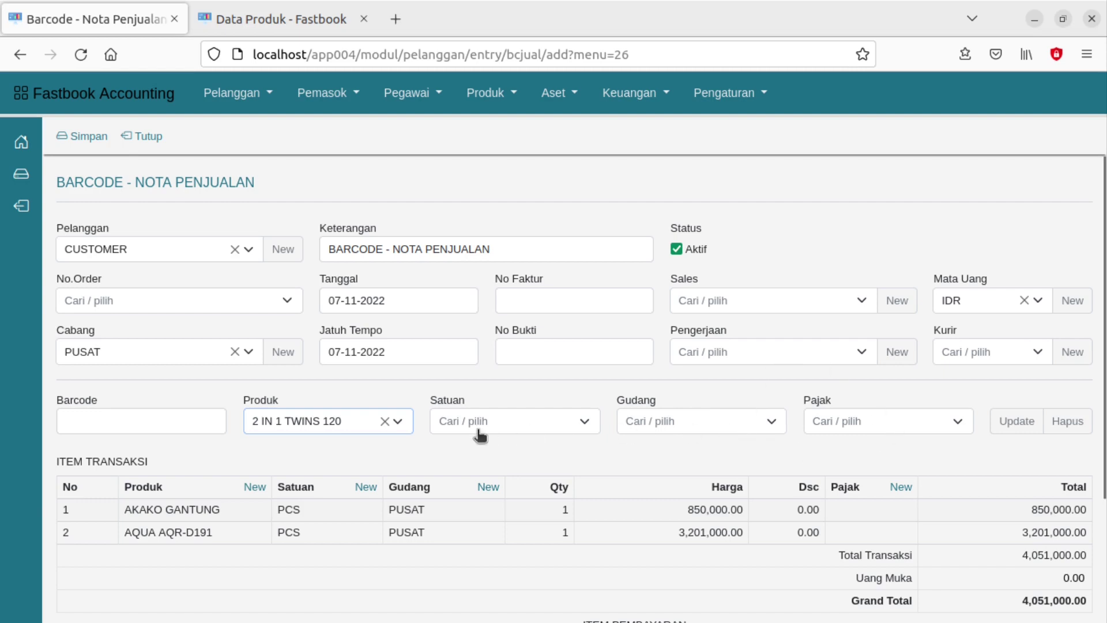
click(1020, 430)
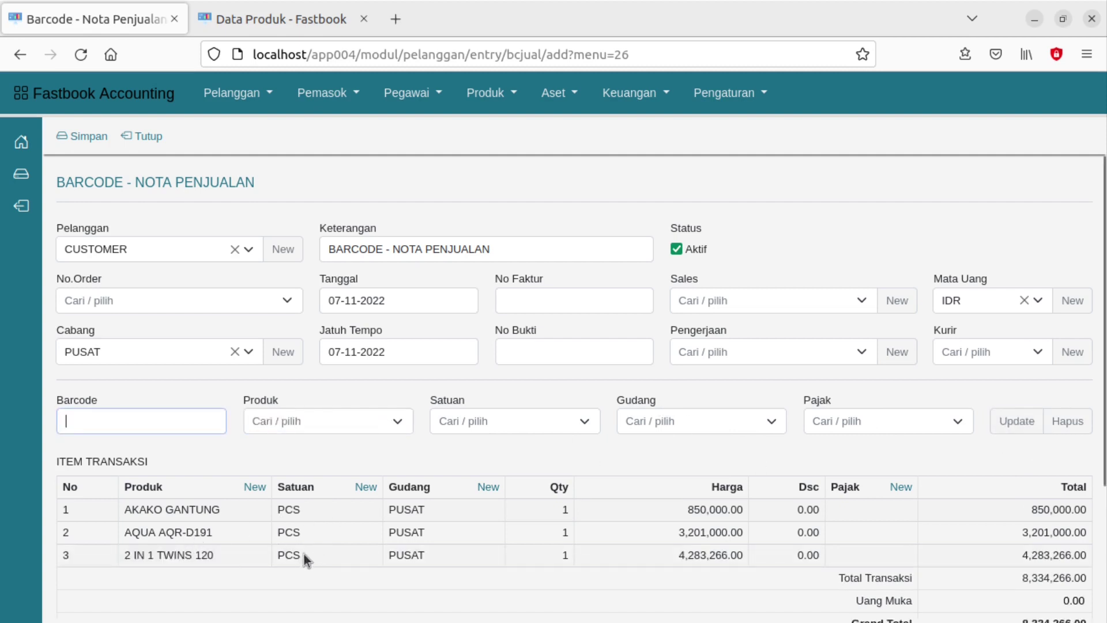
- Set the 2 IN 1 TWINS 120 item's quantity to 3 and its price to 4000000
scroll(487, 607, down, 2)
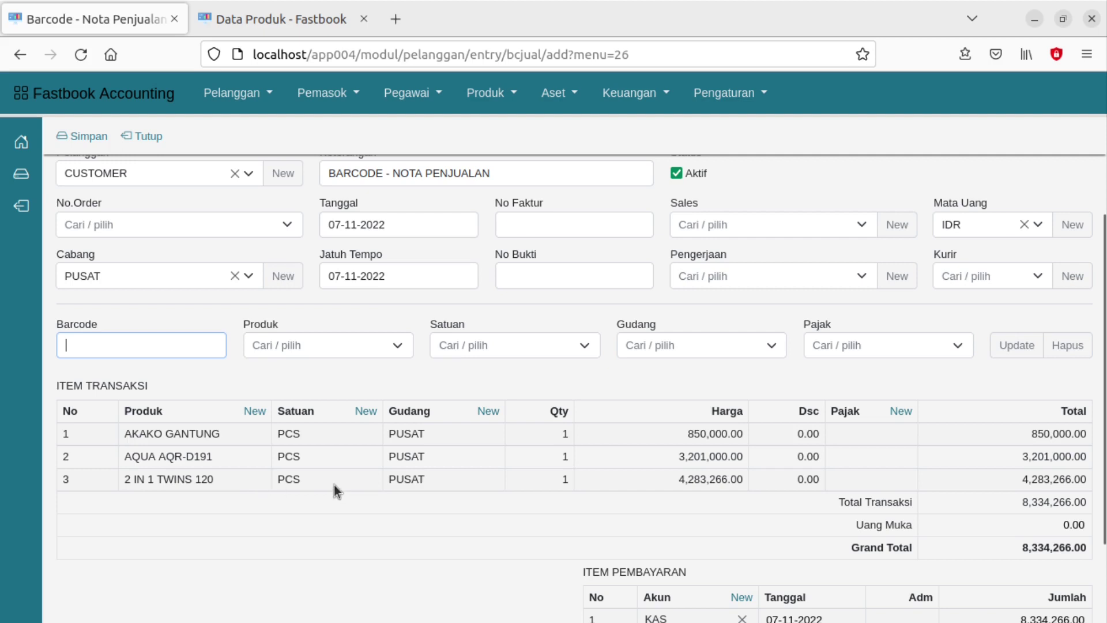
click(241, 483)
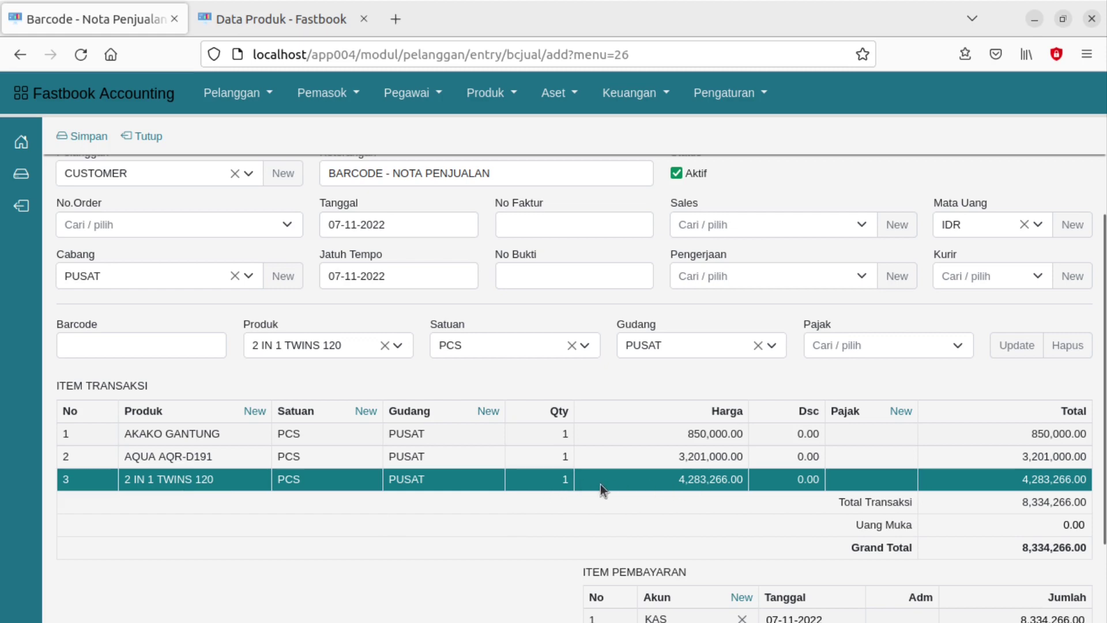
double_click(549, 479)
text(3)
key(Return)
double_click(661, 479)
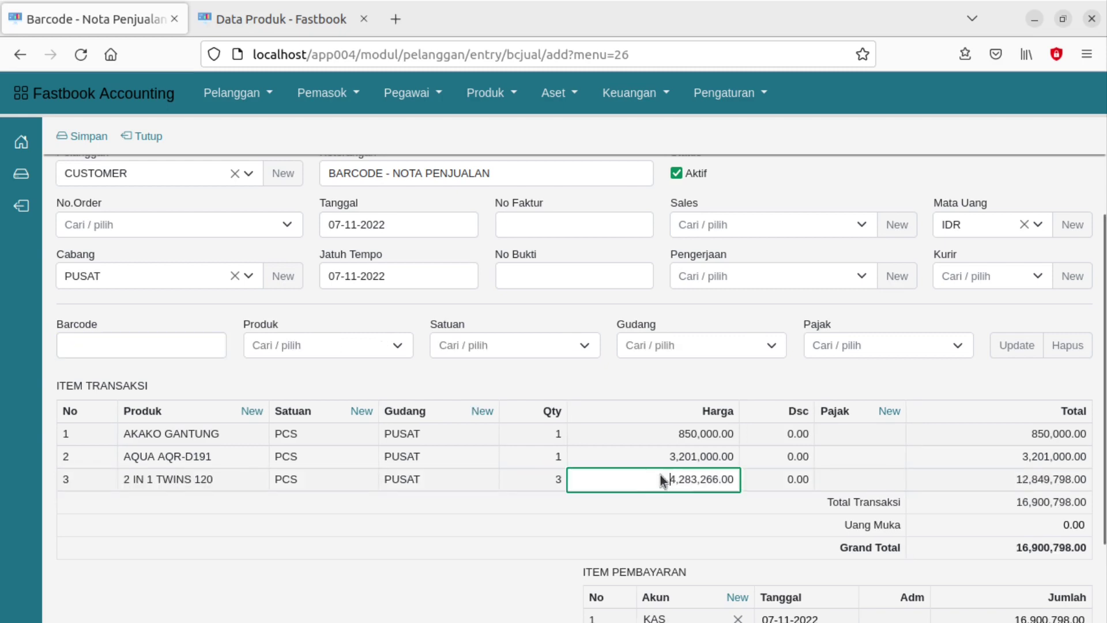
drag(663, 480, 749, 479)
text(4)
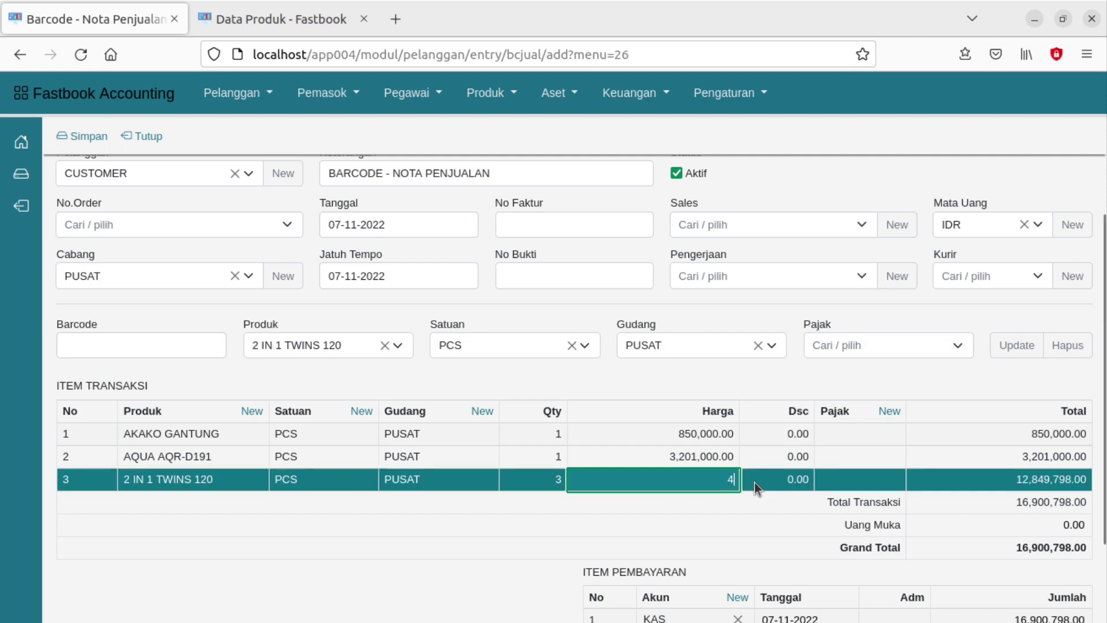
text(000000)
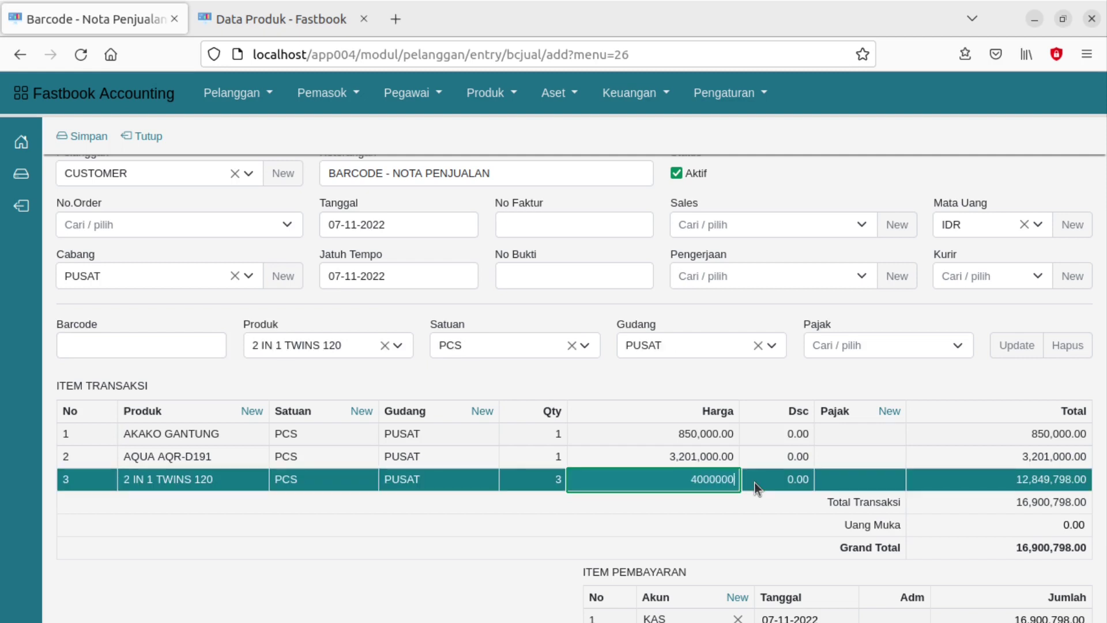
key(Return)
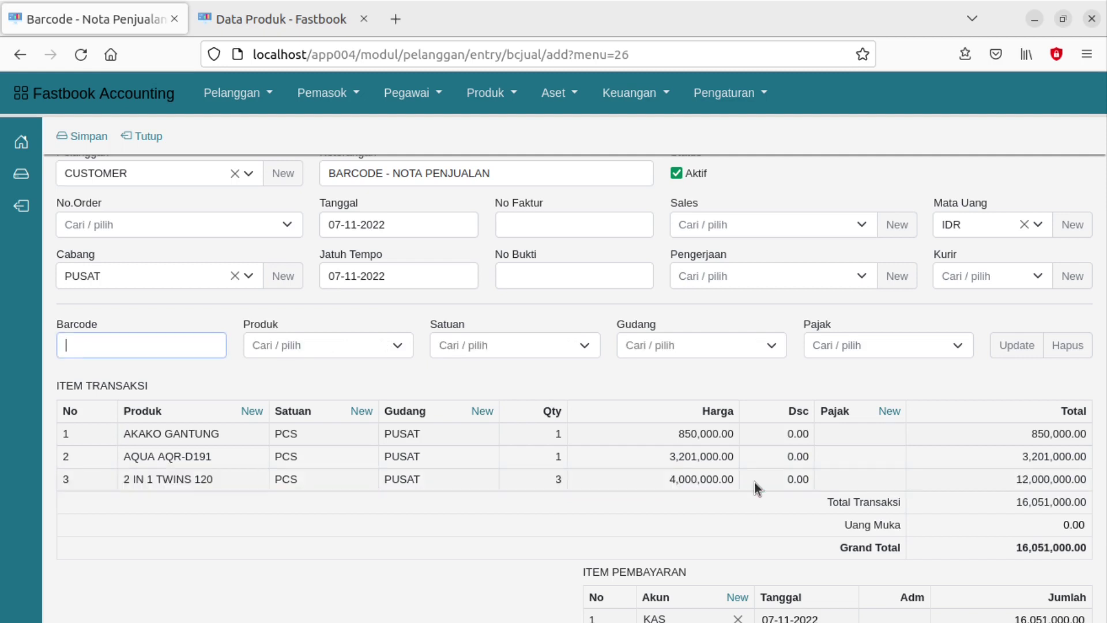
click(781, 480)
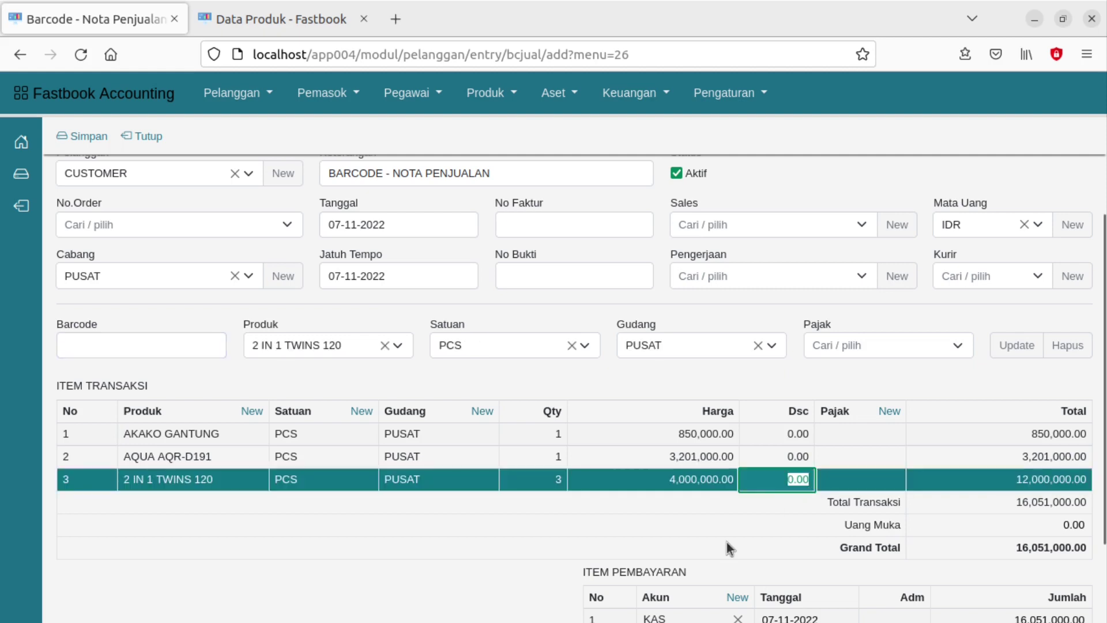
key(Return)
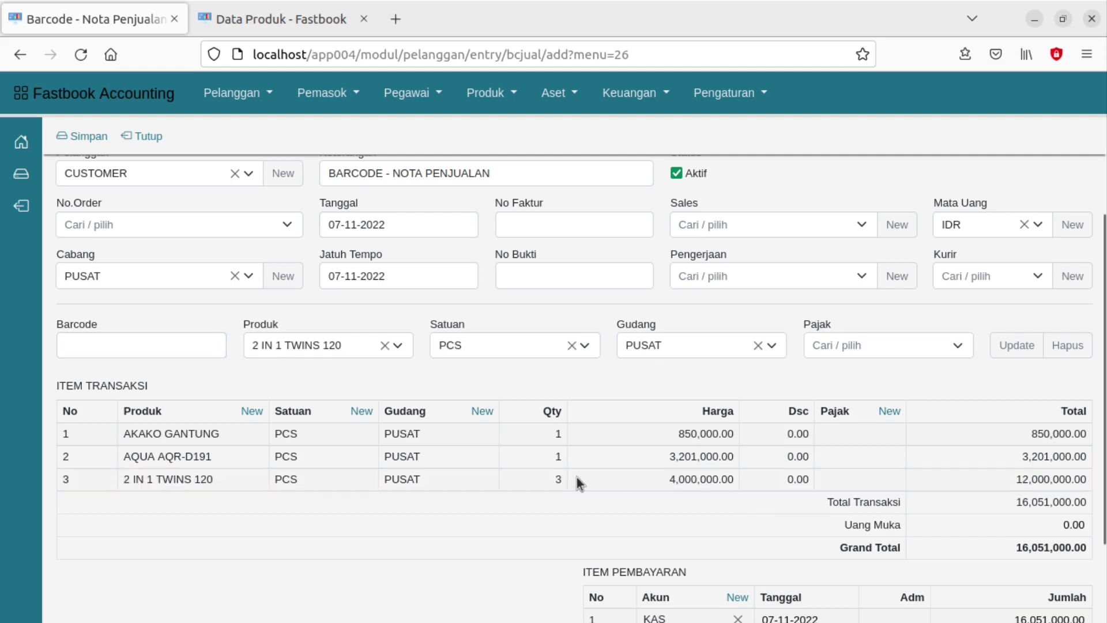
click(549, 483)
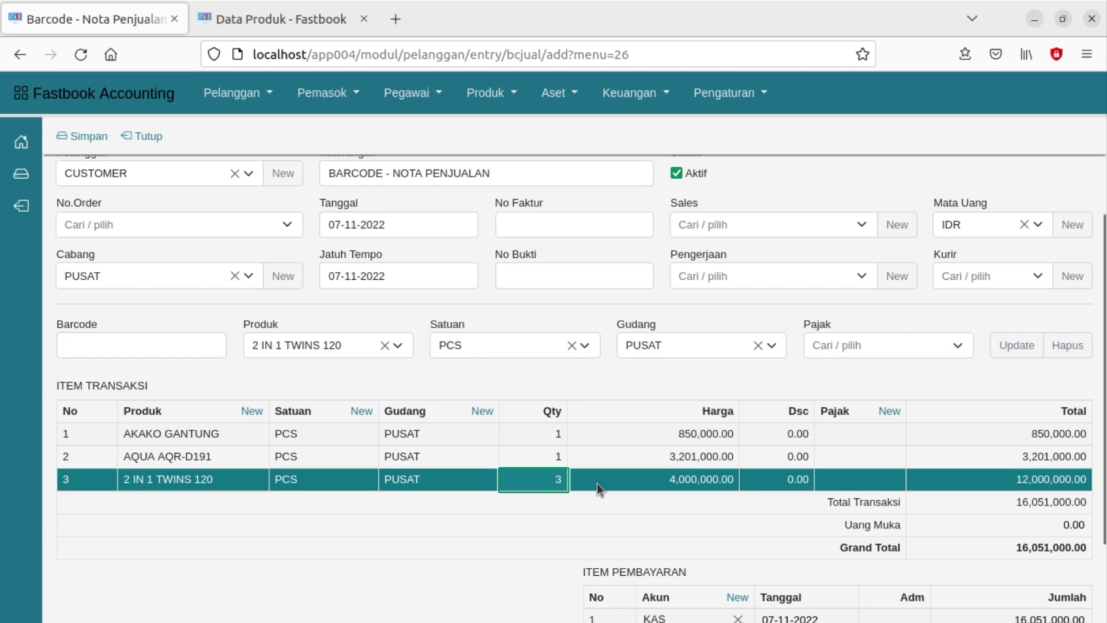
key(Return)
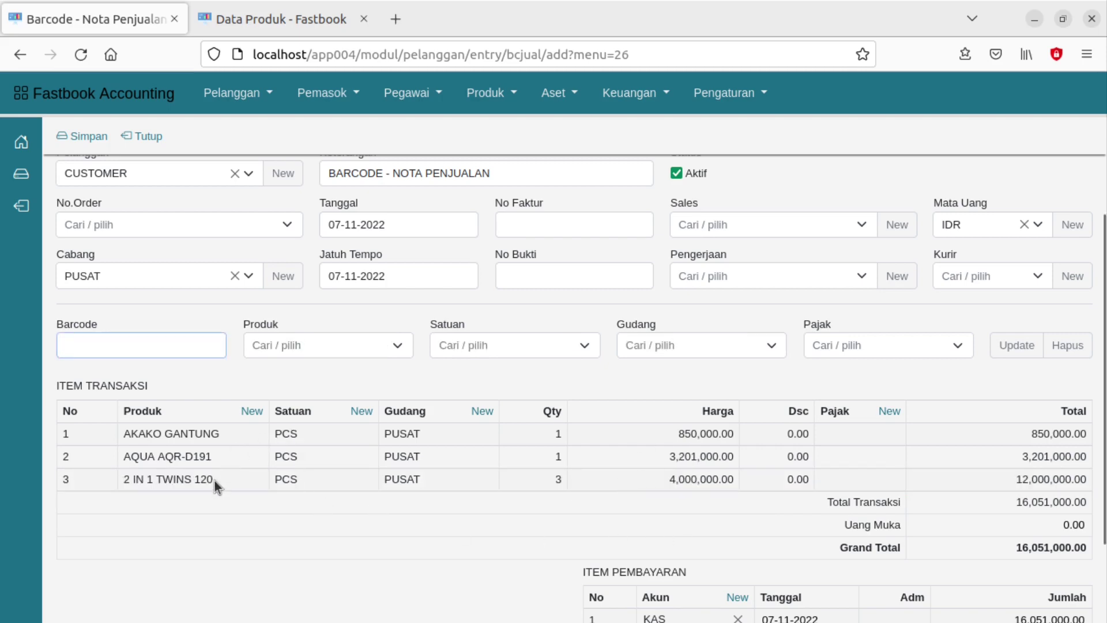
- Delete the 2 IN 1 TWINS 120 item from the sales note's transaction items
click(233, 483)
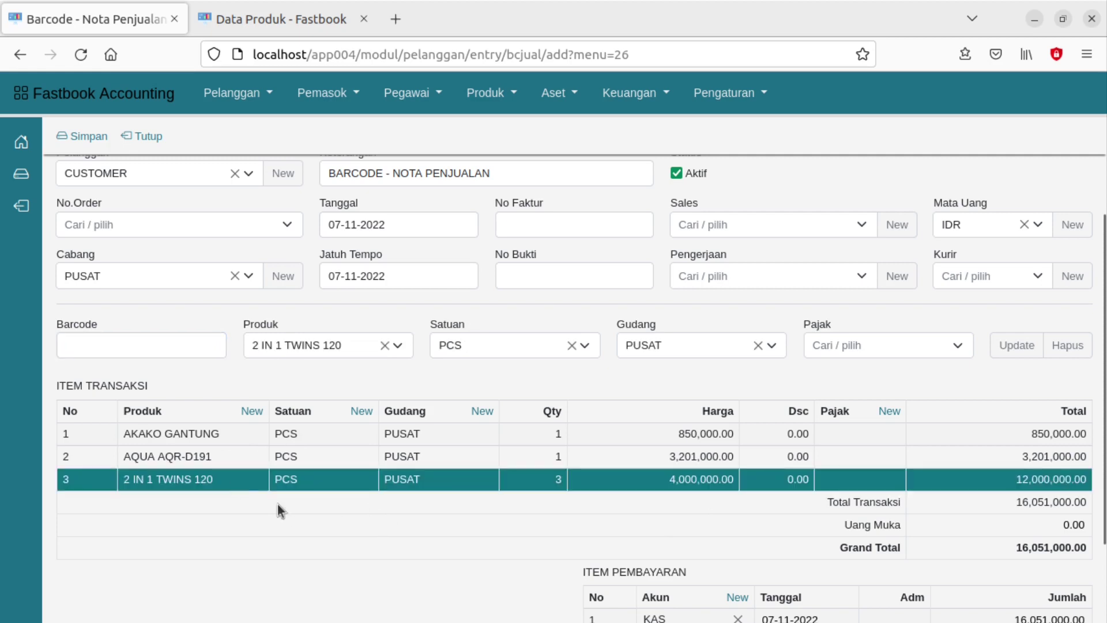
click(195, 455)
click(192, 478)
click(1070, 346)
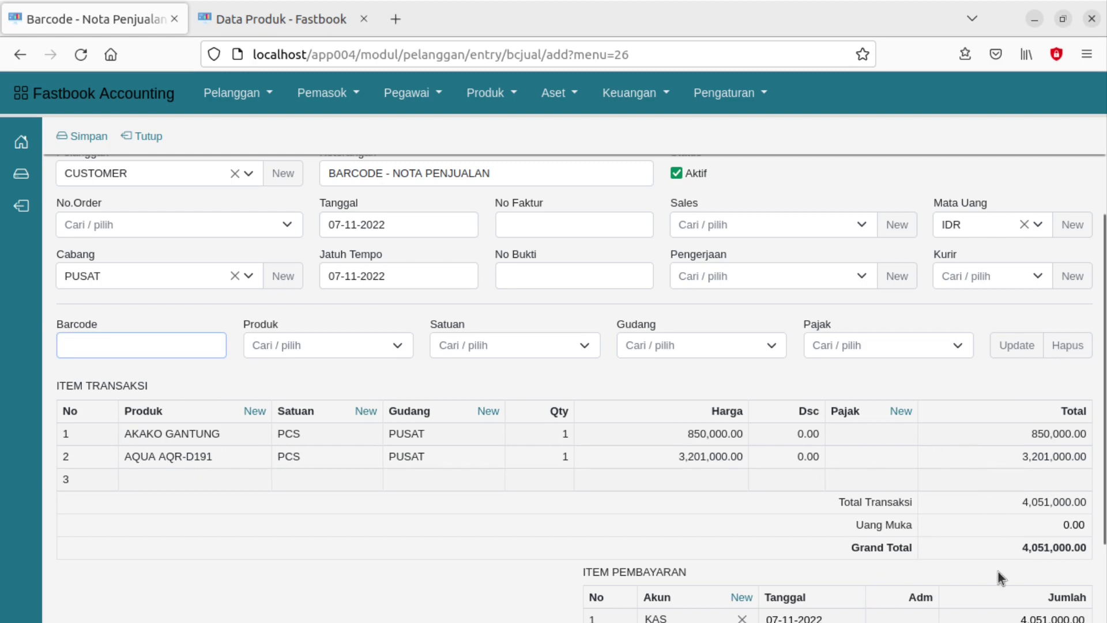
scroll(998, 572, down, 3)
scroll(618, 540, up, 5)
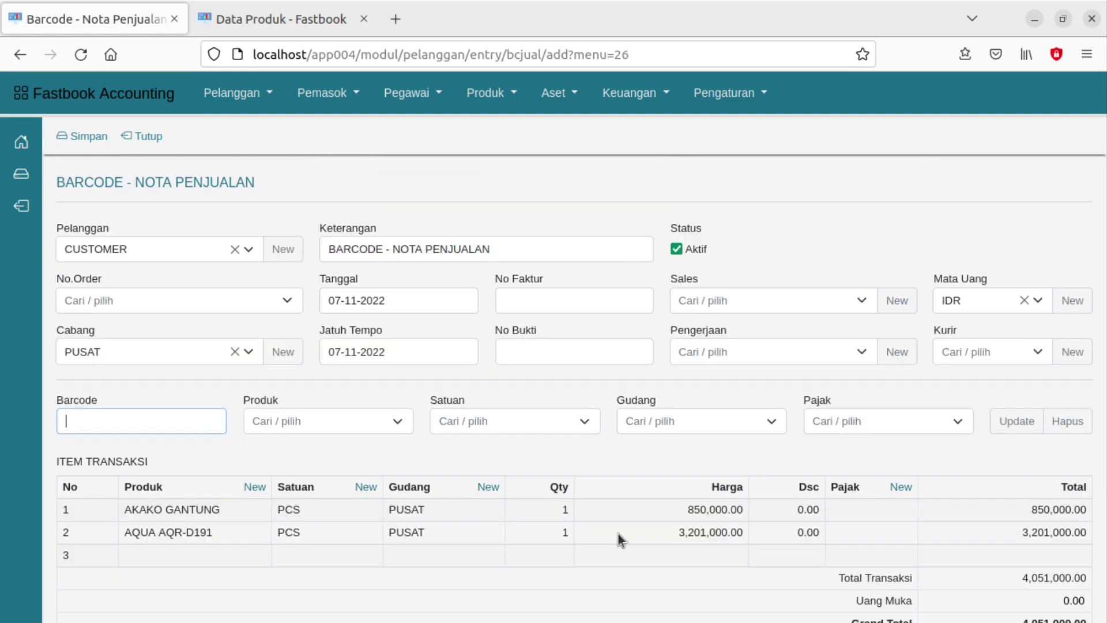